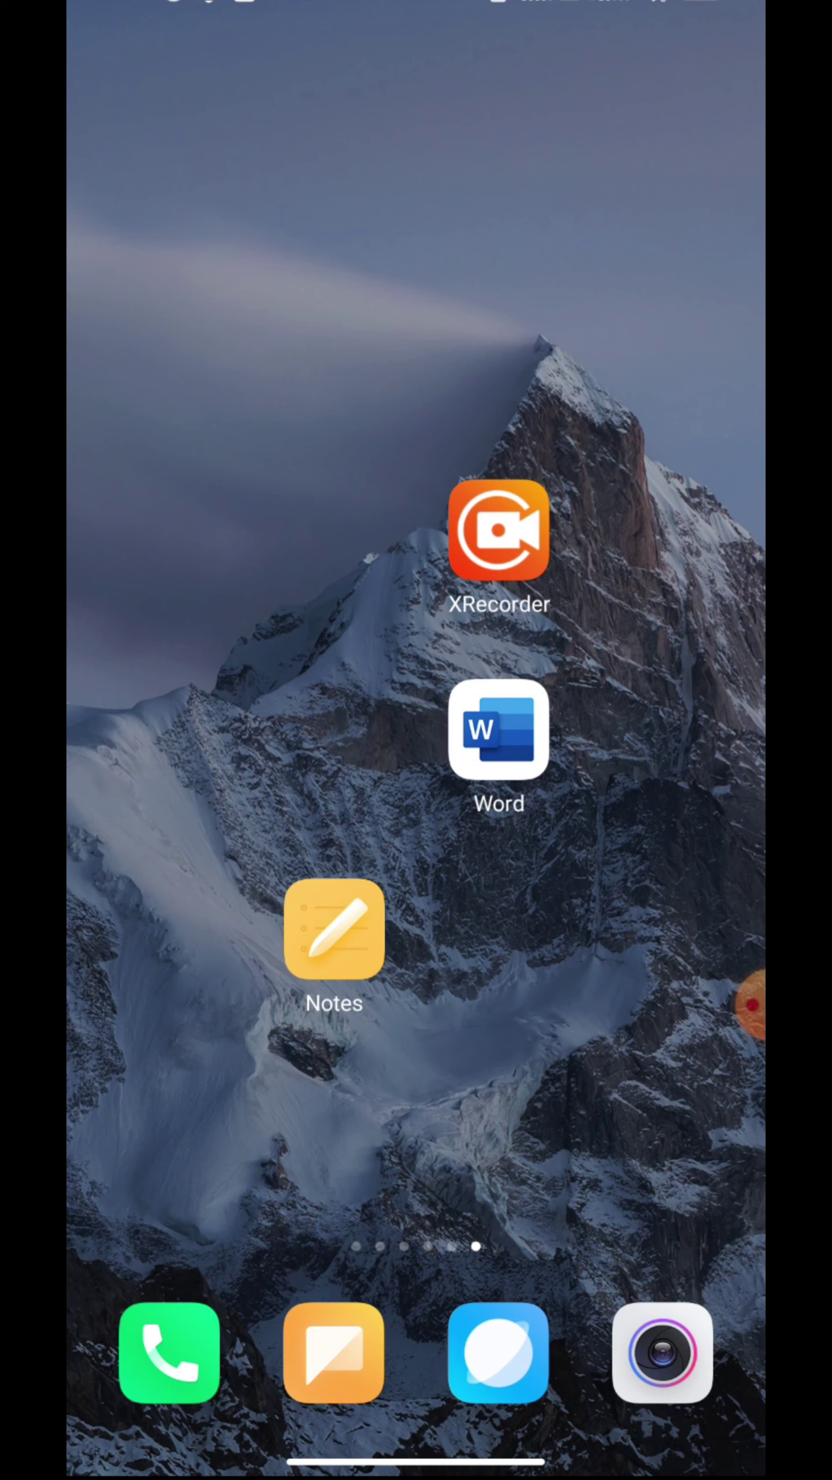
Step: Launch Word and open Document (6) from the Recent documents list
left_click(499, 730)
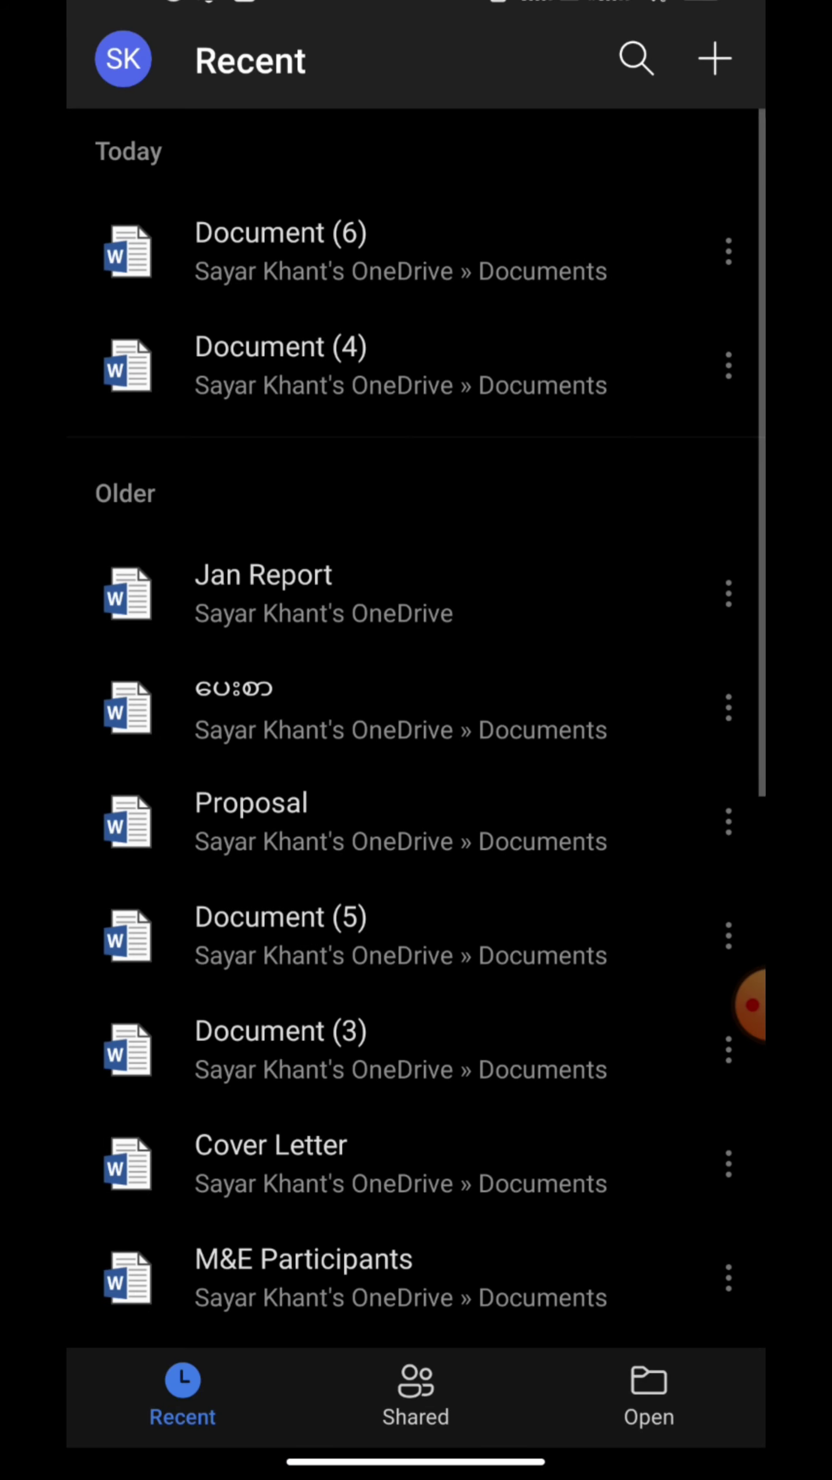
left_click(417, 253)
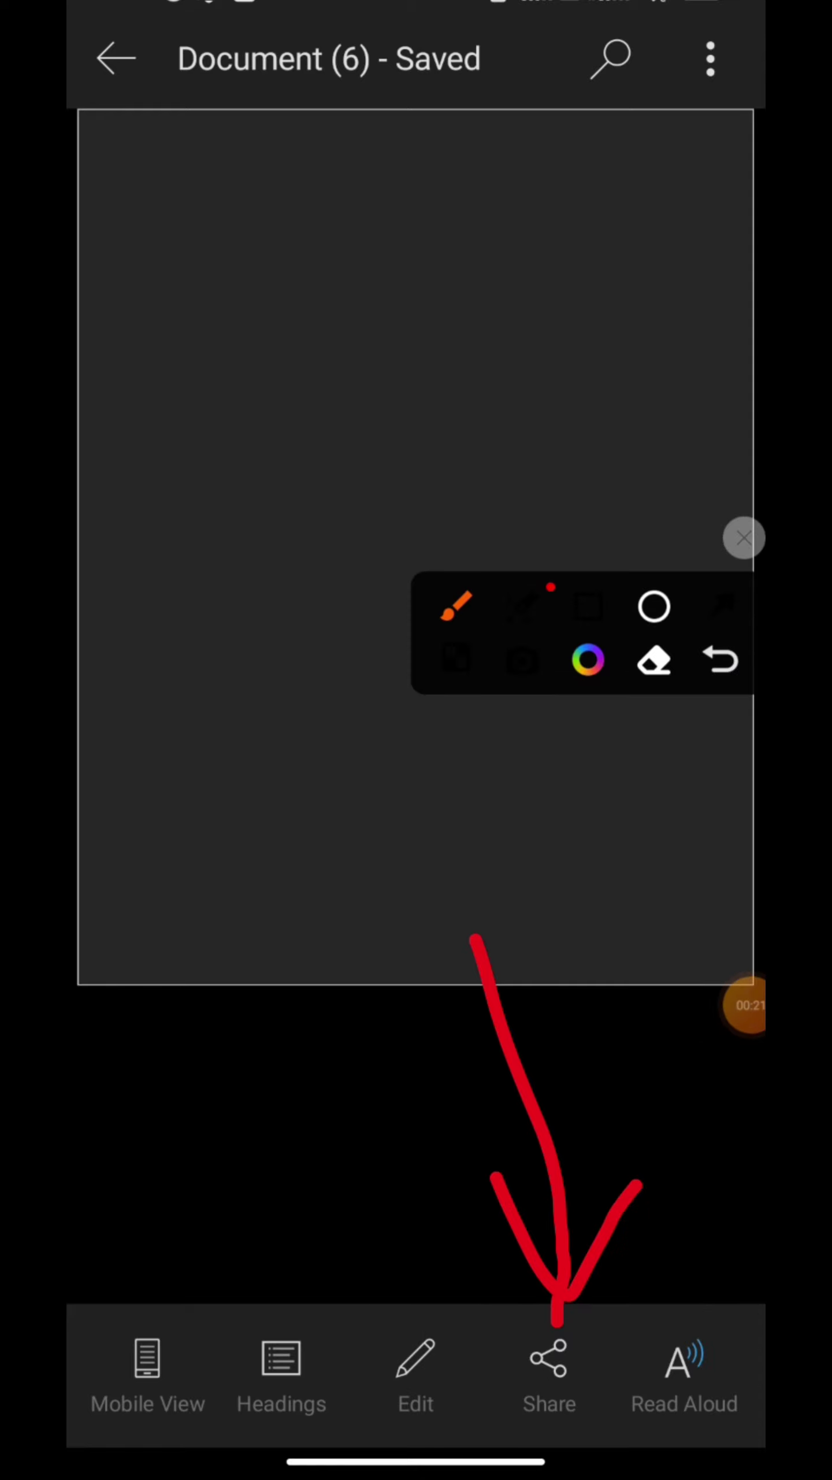
left_click_drag(497, 1180, 566, 1307)
left_click_drag(639, 1188, 573, 1284)
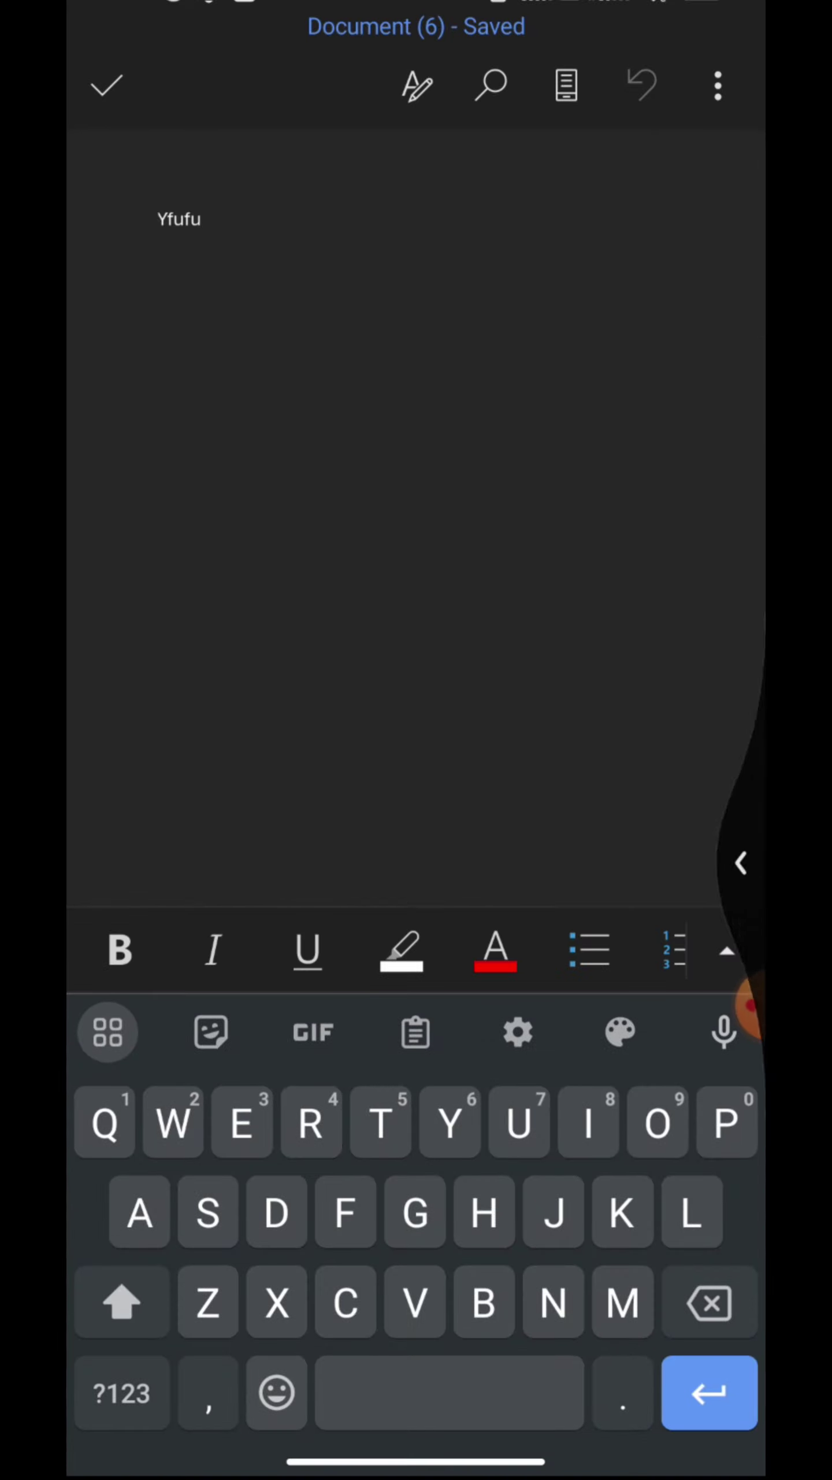
Step: Hide the keyboard and choose Share from the ⋮ menu to show the Send link panel
key("Escape")
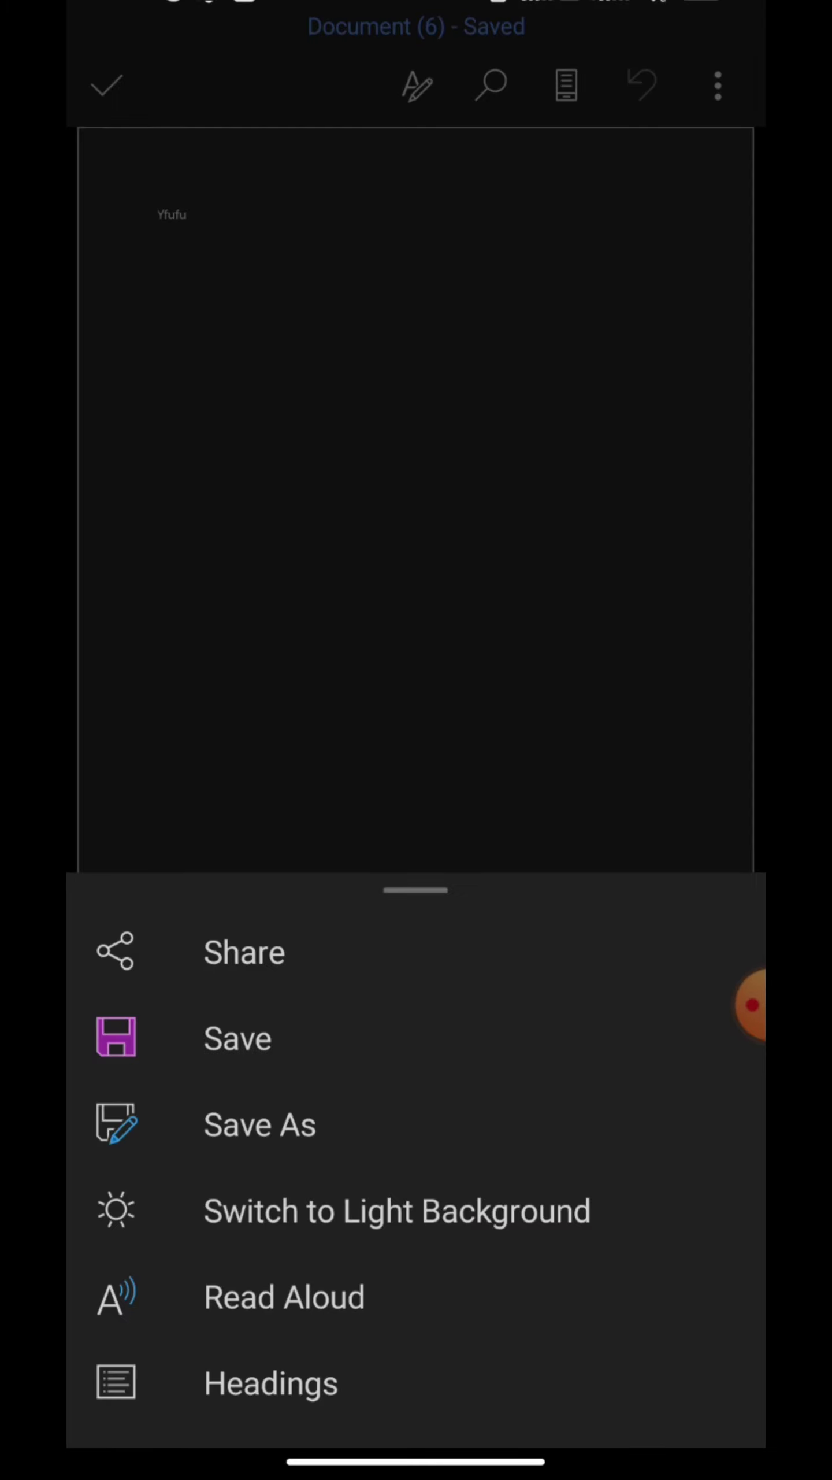
left_click(750, 1005)
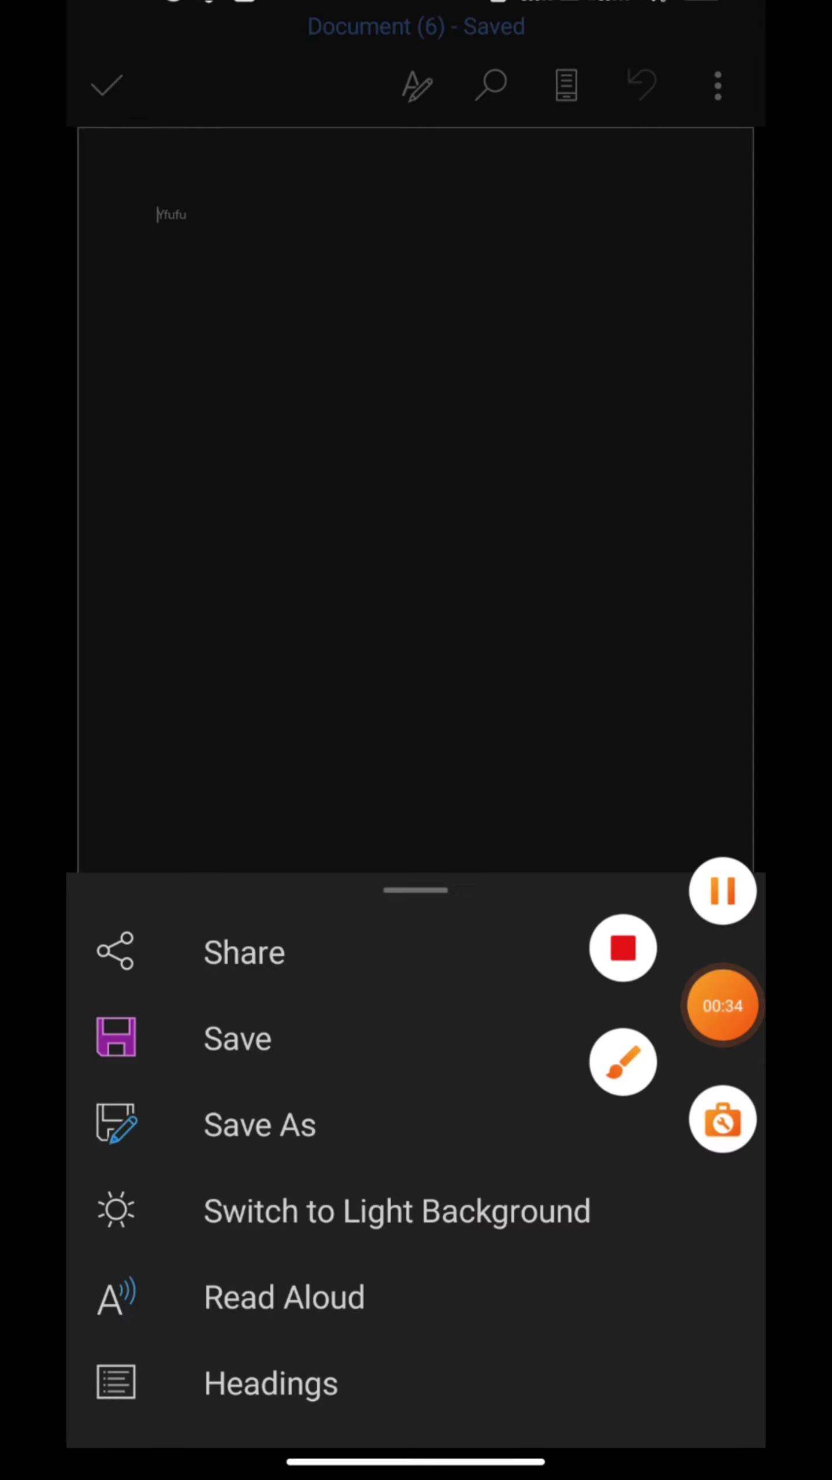
left_click(622, 1061)
left_click_drag(587, 645, 277, 902)
left_click_drag(336, 763, 267, 902)
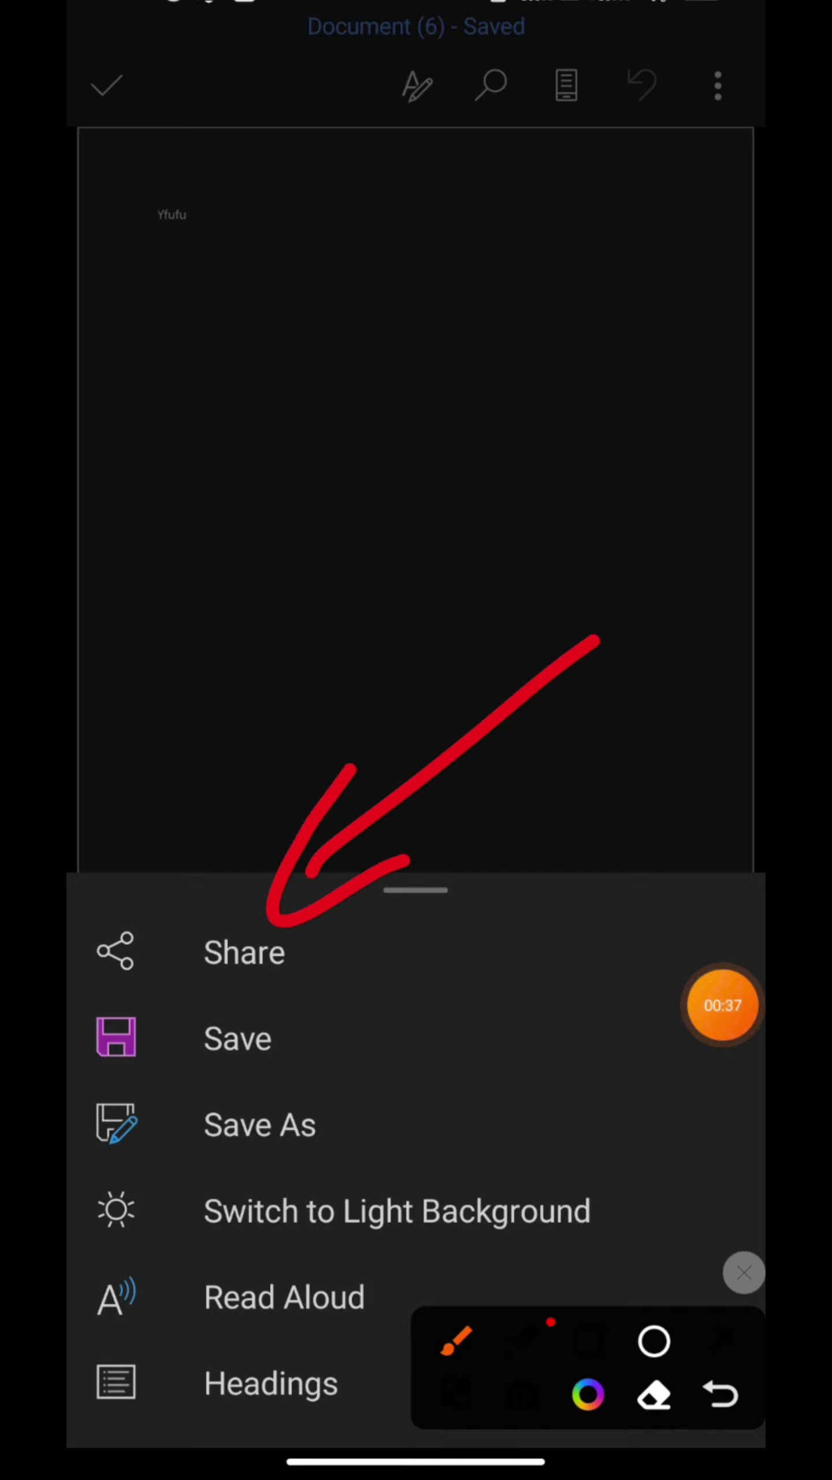
left_click(744, 1272)
left_click(244, 951)
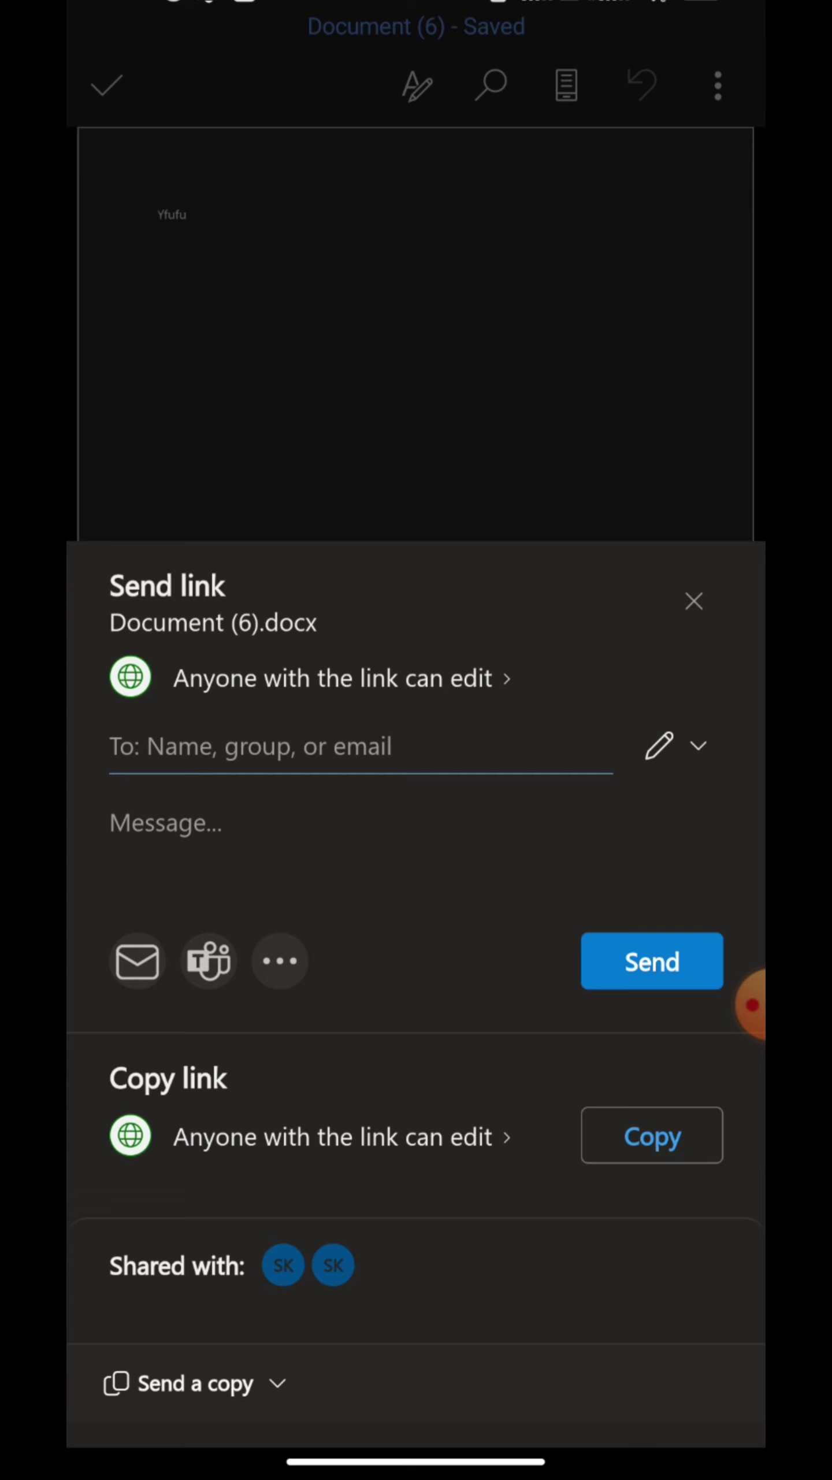
Step: Expand the Send a copy dropdown to reveal the Word document and PDF formats
left_click(749, 1005)
left_click(621, 1060)
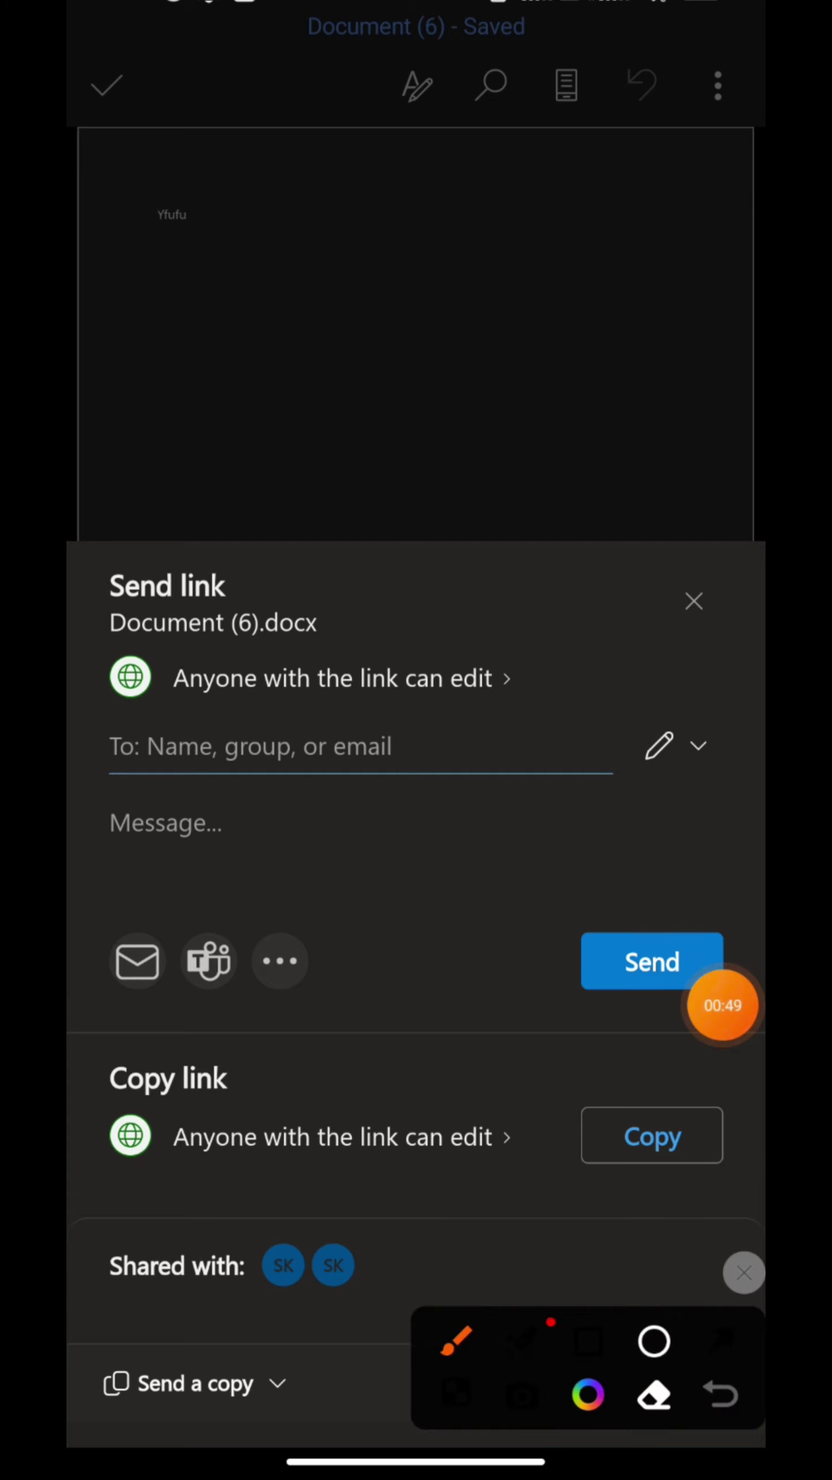
left_click_drag(716, 1341, 717, 348)
left_click_drag(463, 881, 220, 1336)
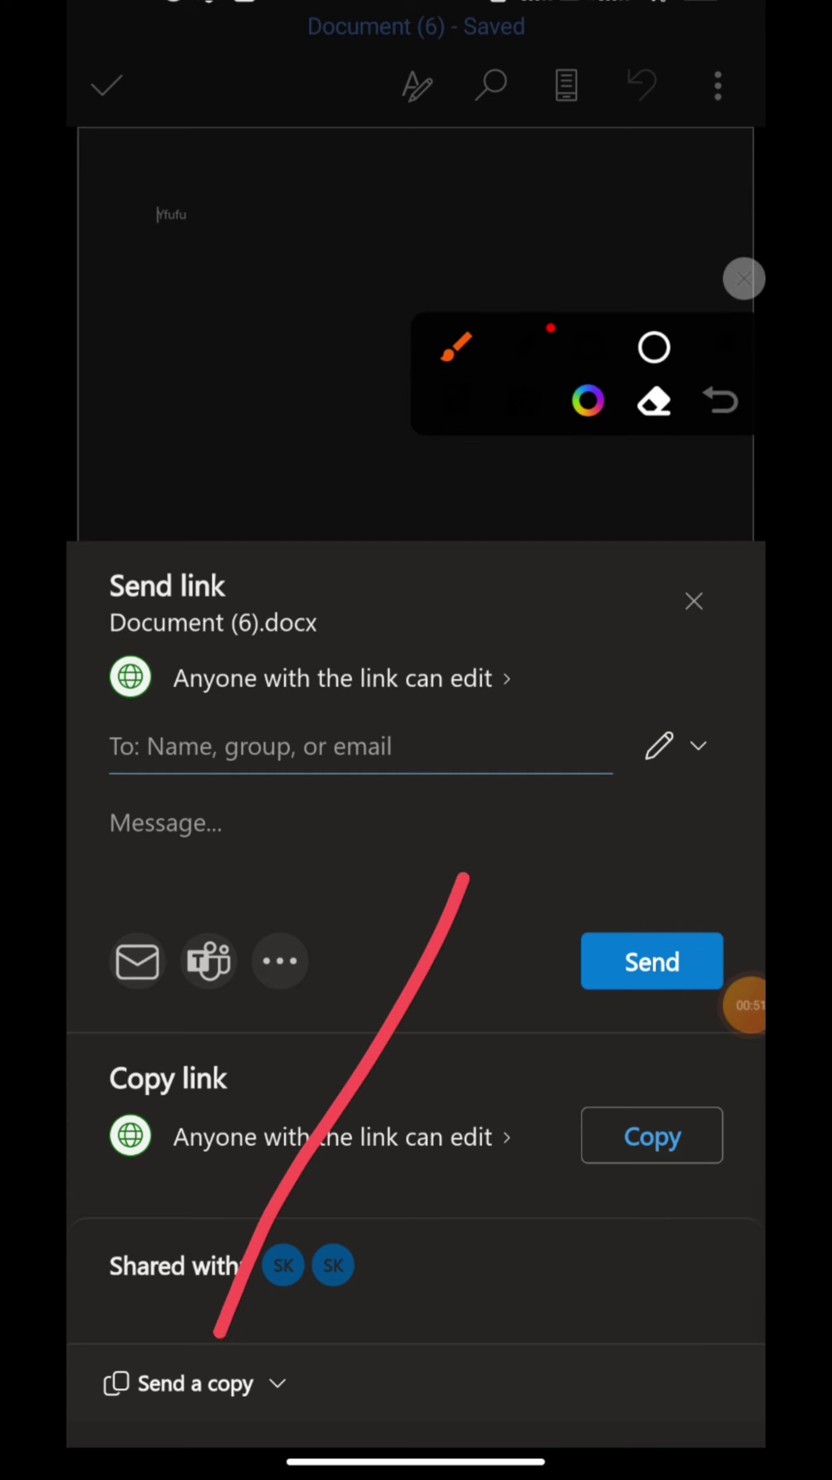
mouse_move(218, 1202)
left_mouse_down()
mouse_move(226, 1353)
mouse_move(370, 1242)
left_mouse_up()
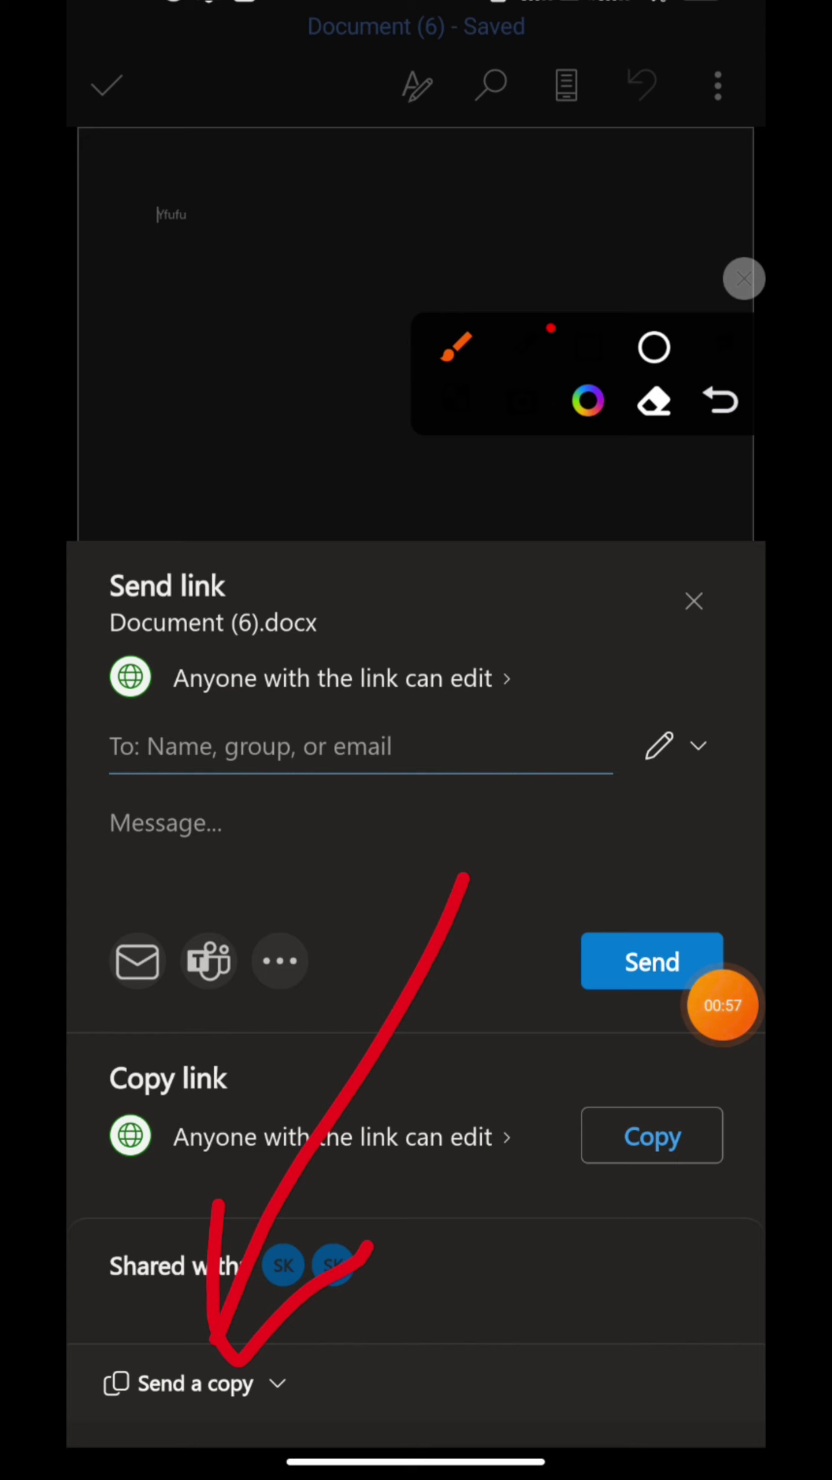
left_click(195, 1382)
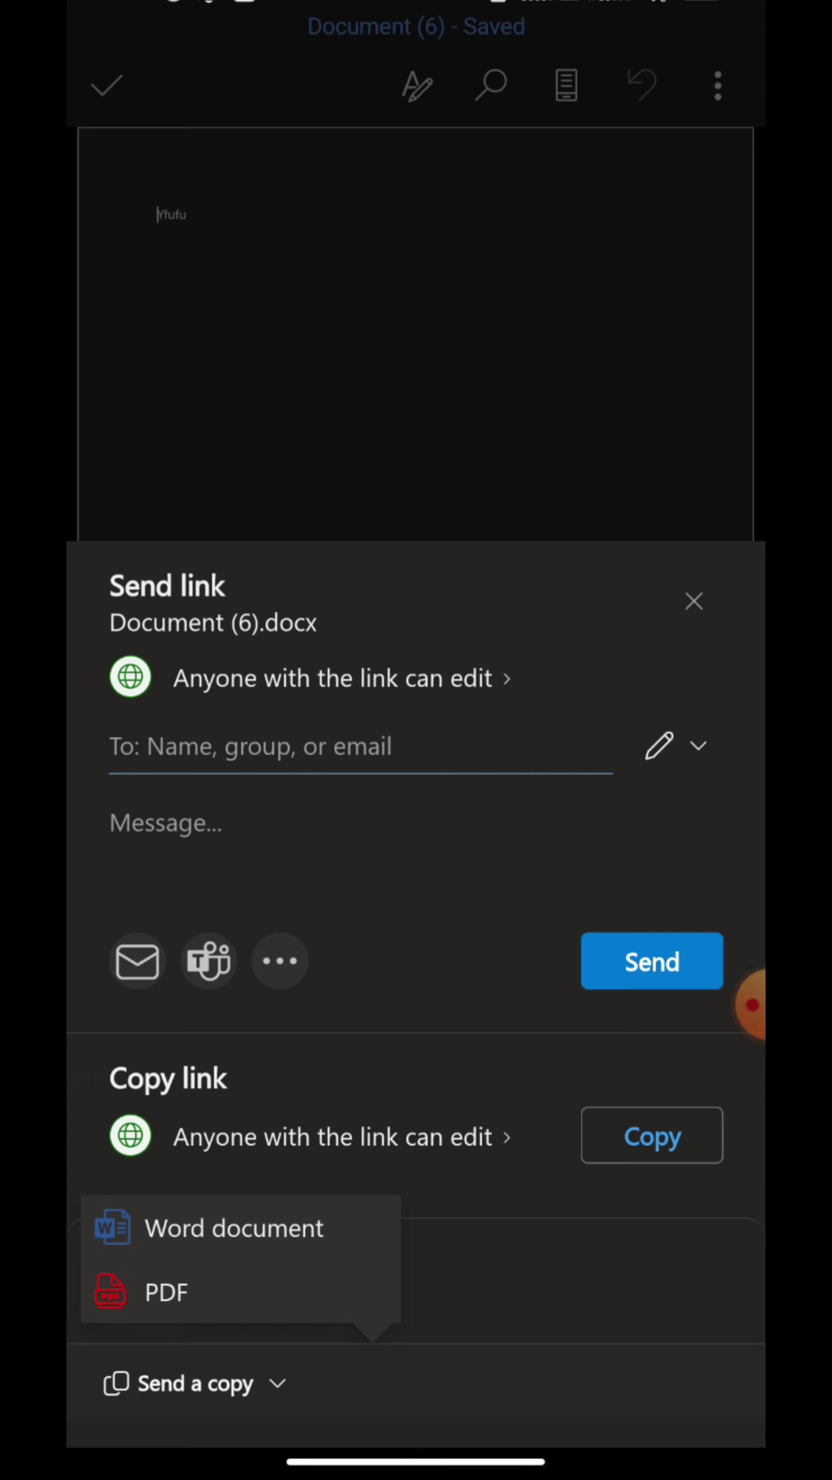
Step: Share a copy of Document (6) in Word document format, bringing up the Teams/Telegram/Gmail share sheet
left_click(749, 1005)
left_click(621, 1060)
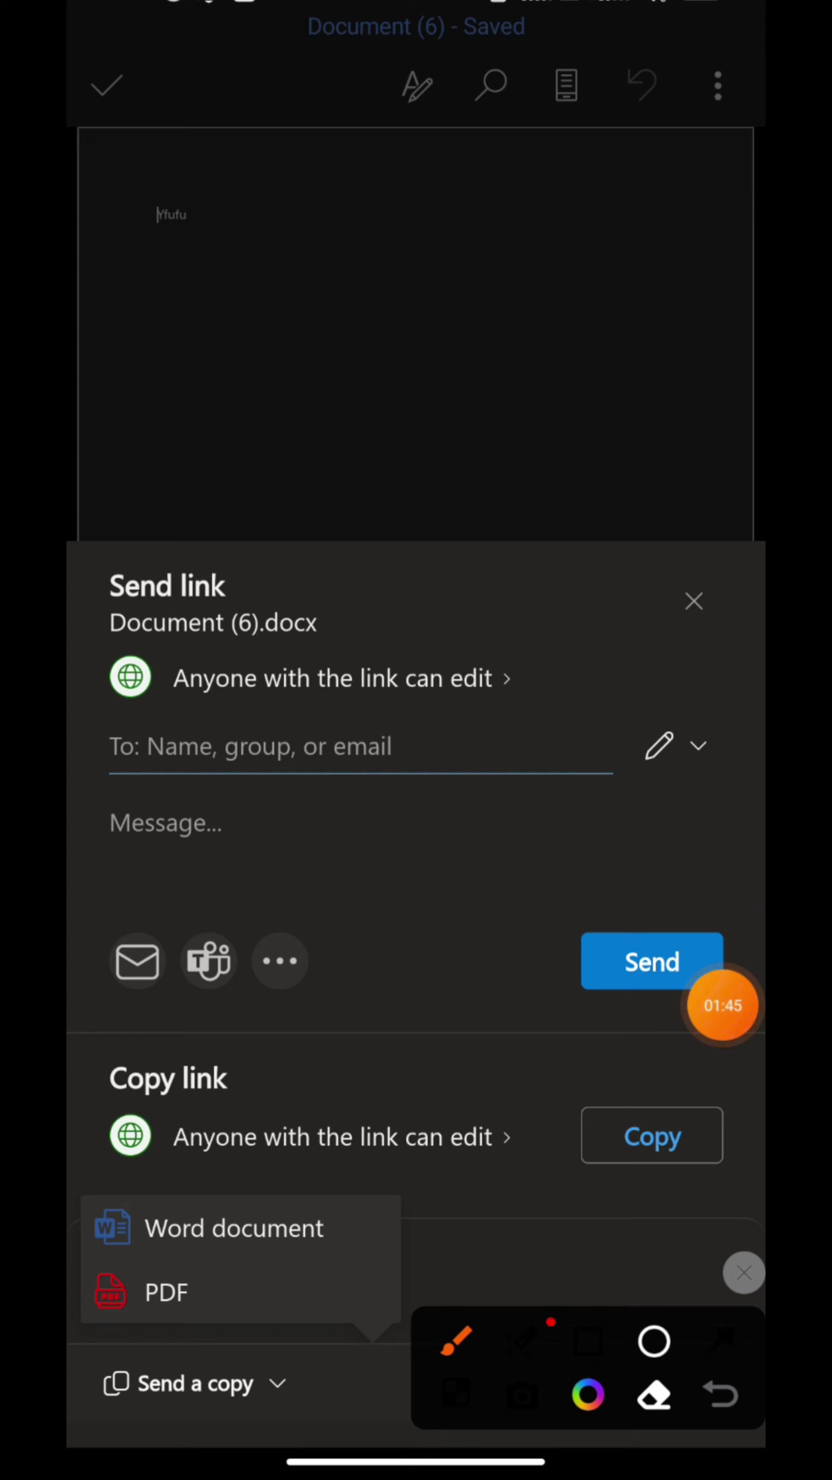
left_click_drag(308, 1174, 486, 989)
mouse_move(322, 1099)
left_mouse_down()
mouse_move(295, 1202)
mouse_move(382, 1168)
left_mouse_up()
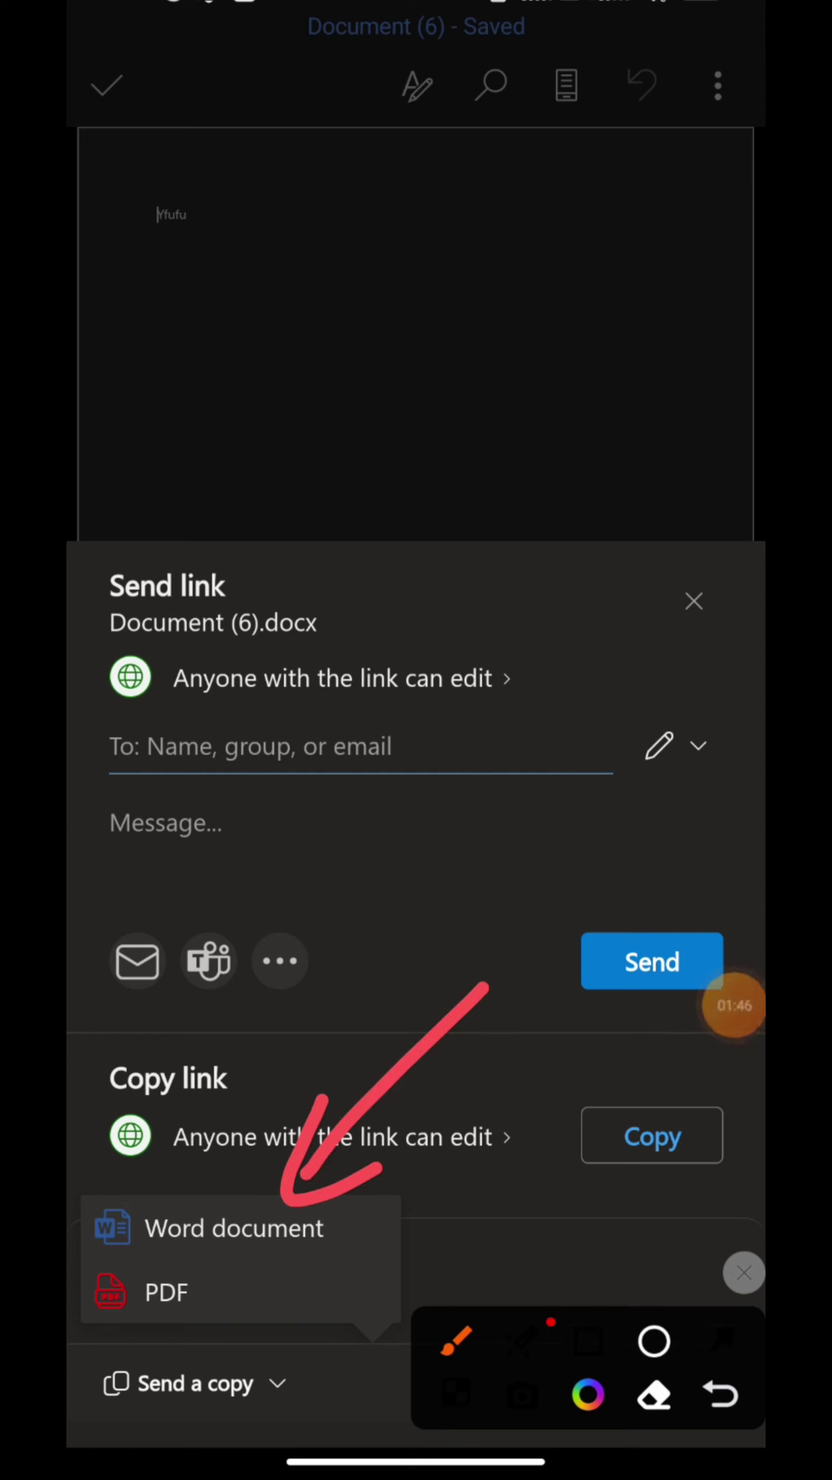
left_click(744, 1272)
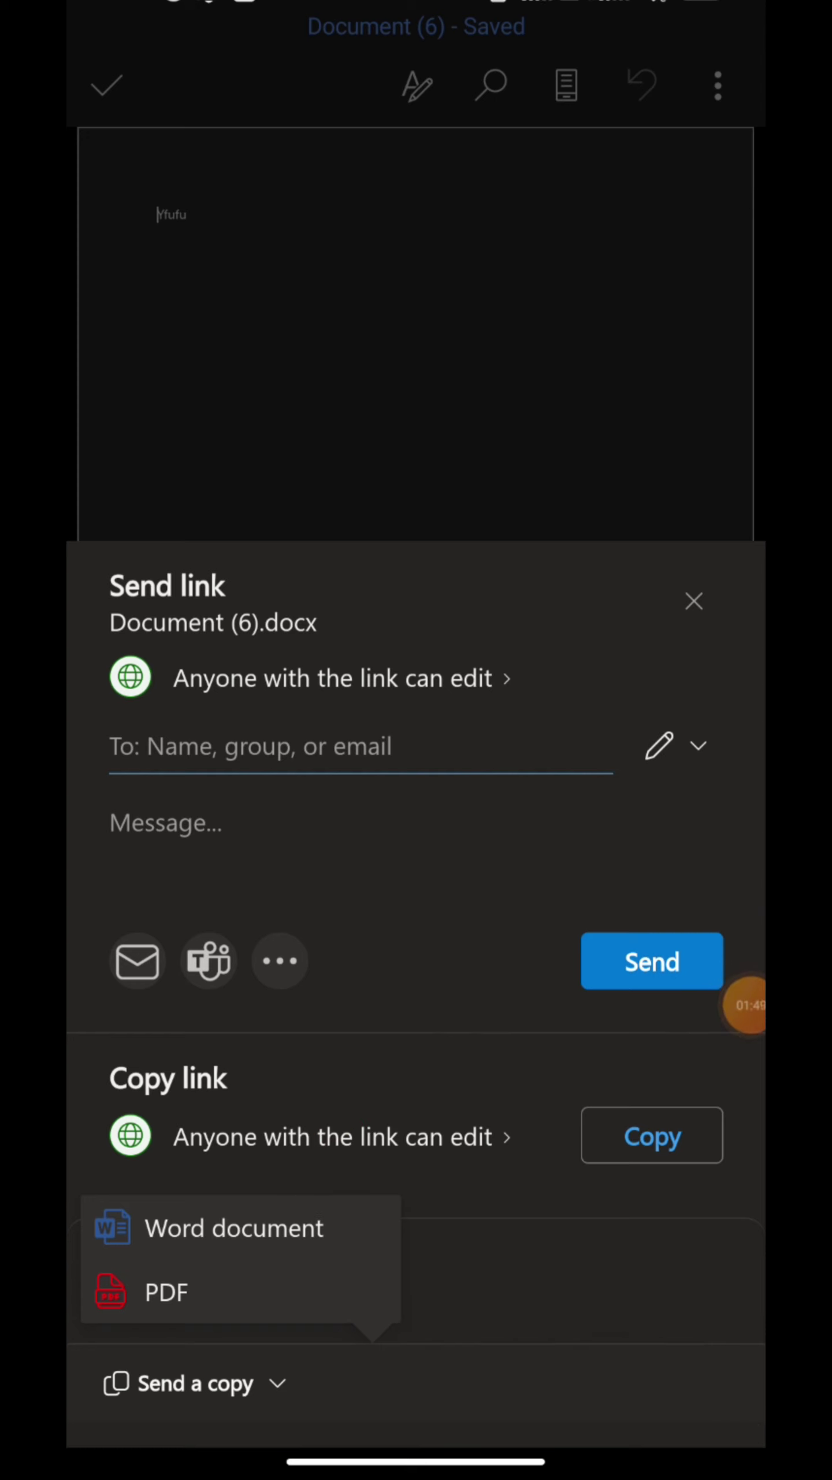
left_click(749, 1005)
left_click(723, 891)
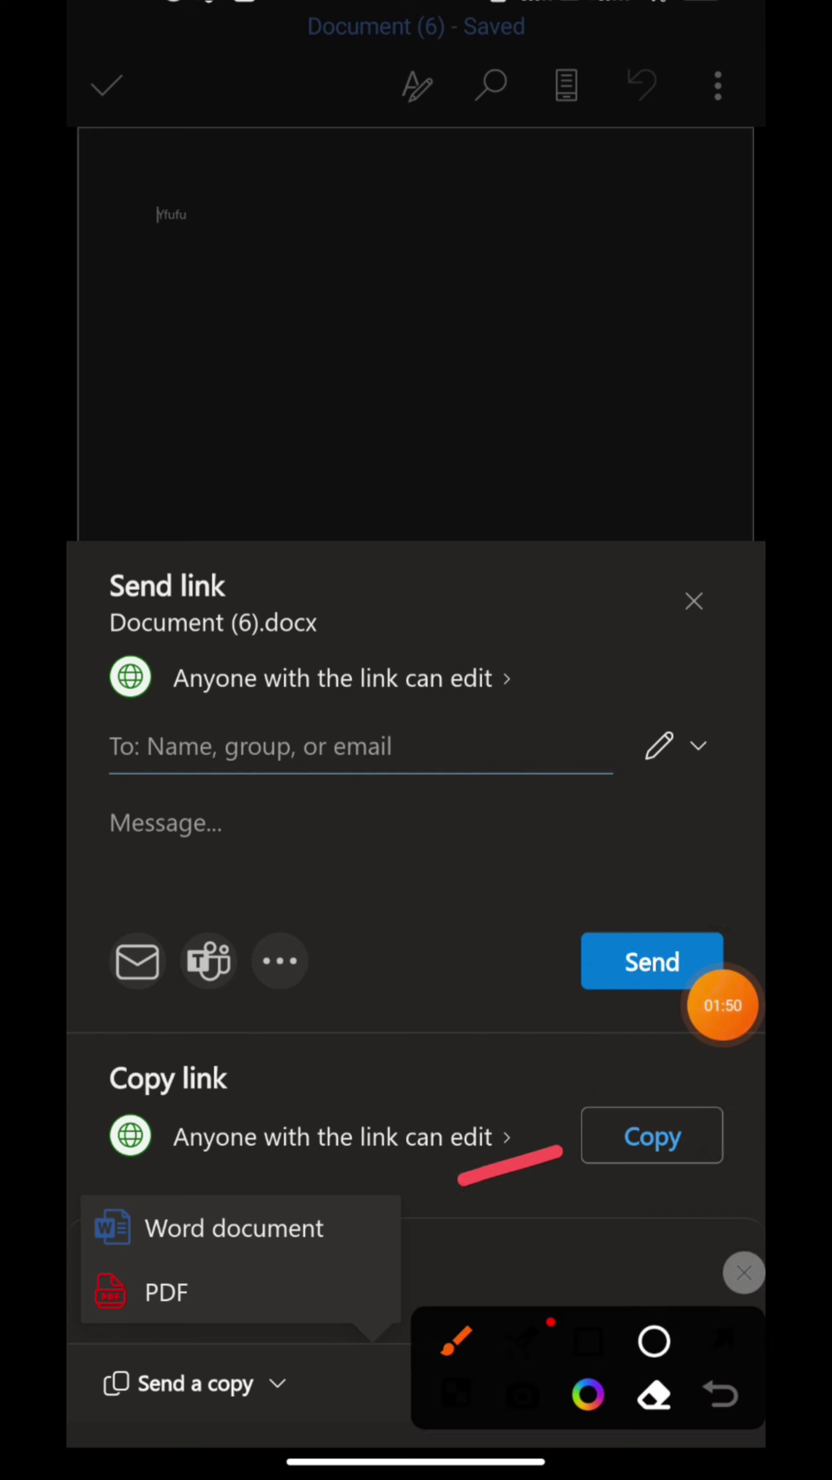
mouse_move(561, 1150)
left_mouse_down()
mouse_move(275, 1260)
mouse_move(276, 1272)
mouse_move(347, 1266)
left_mouse_up()
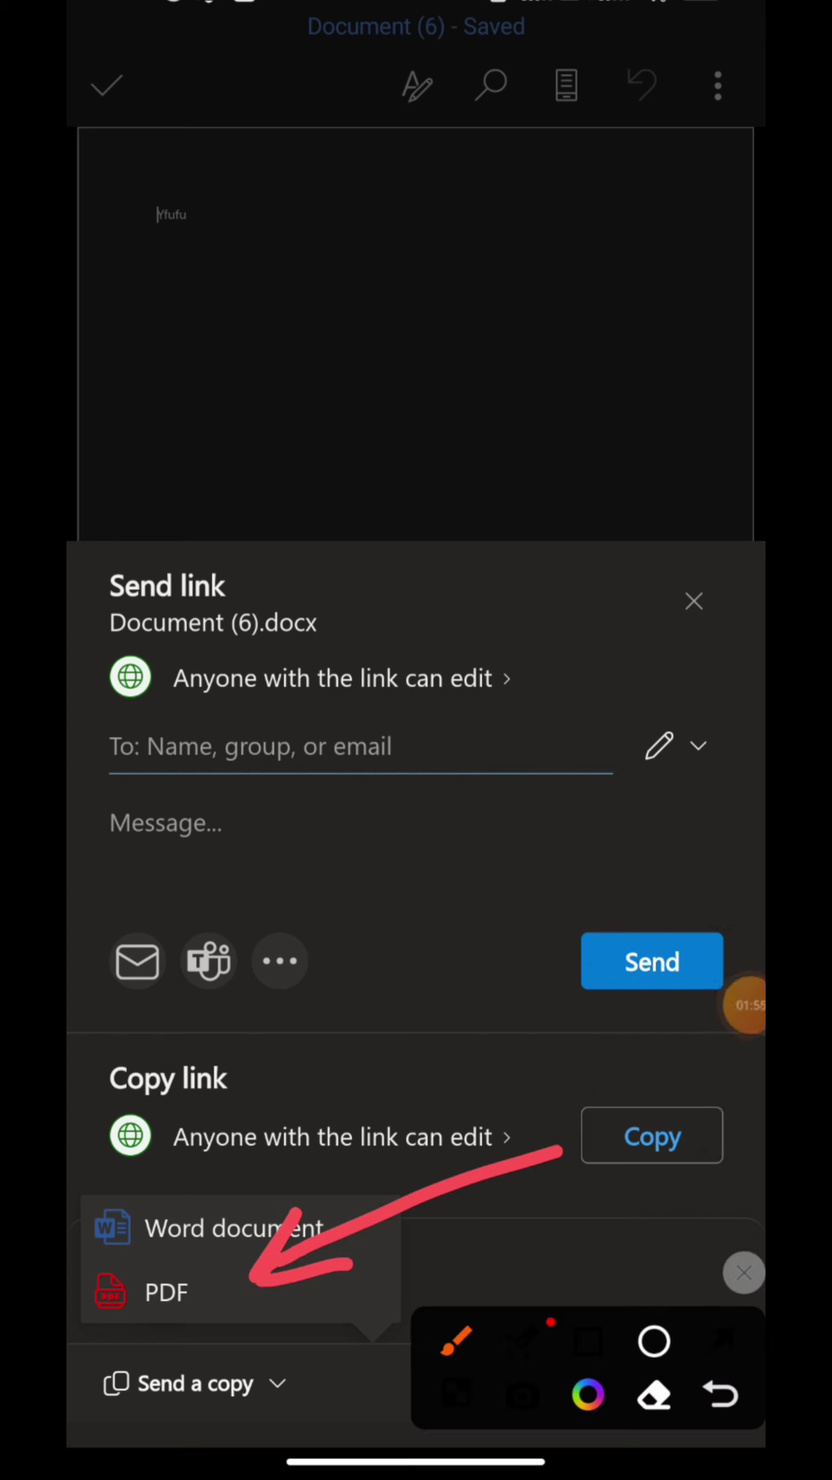
left_click(753, 1005)
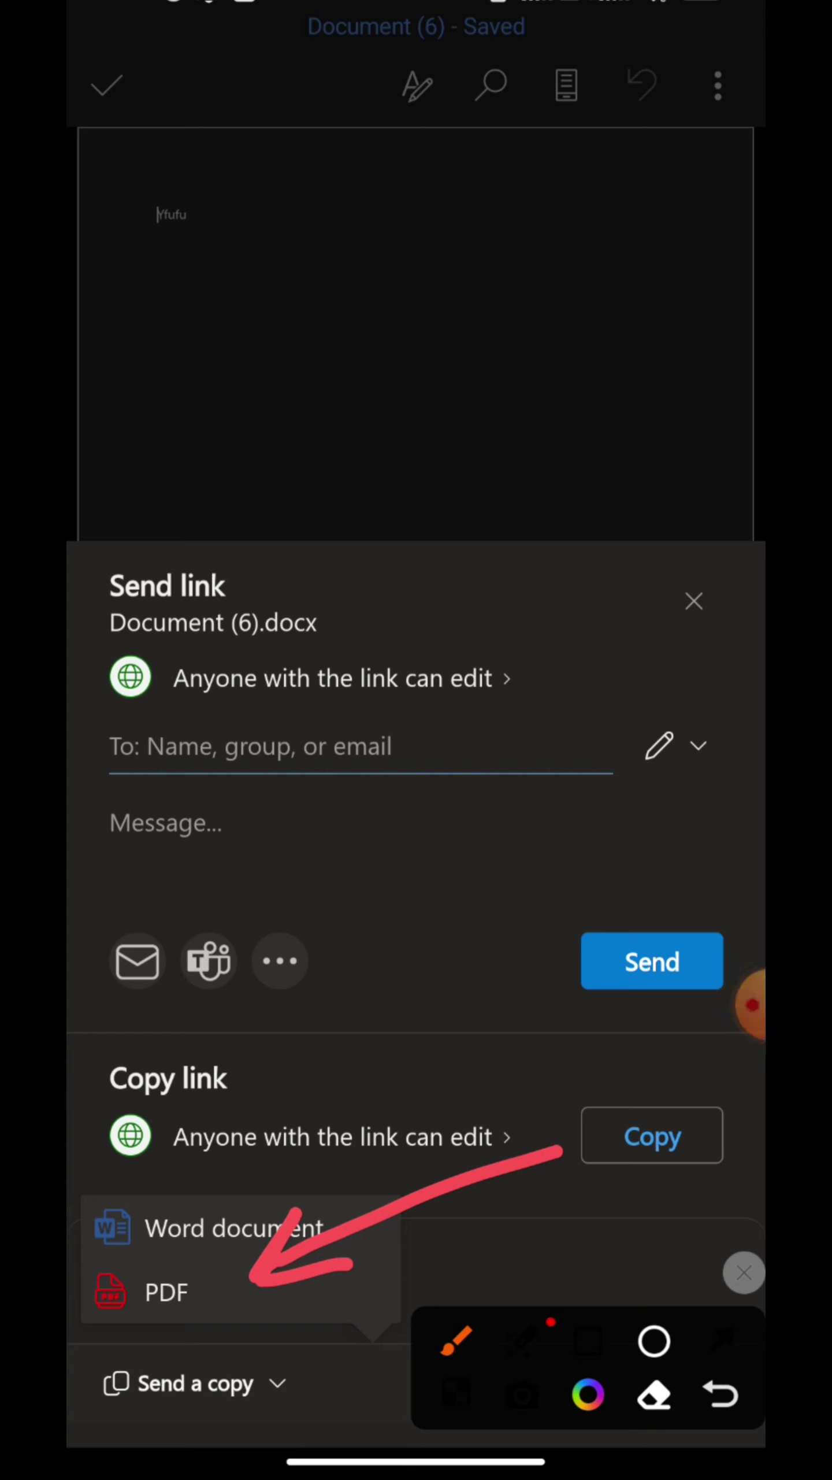
left_click(744, 1272)
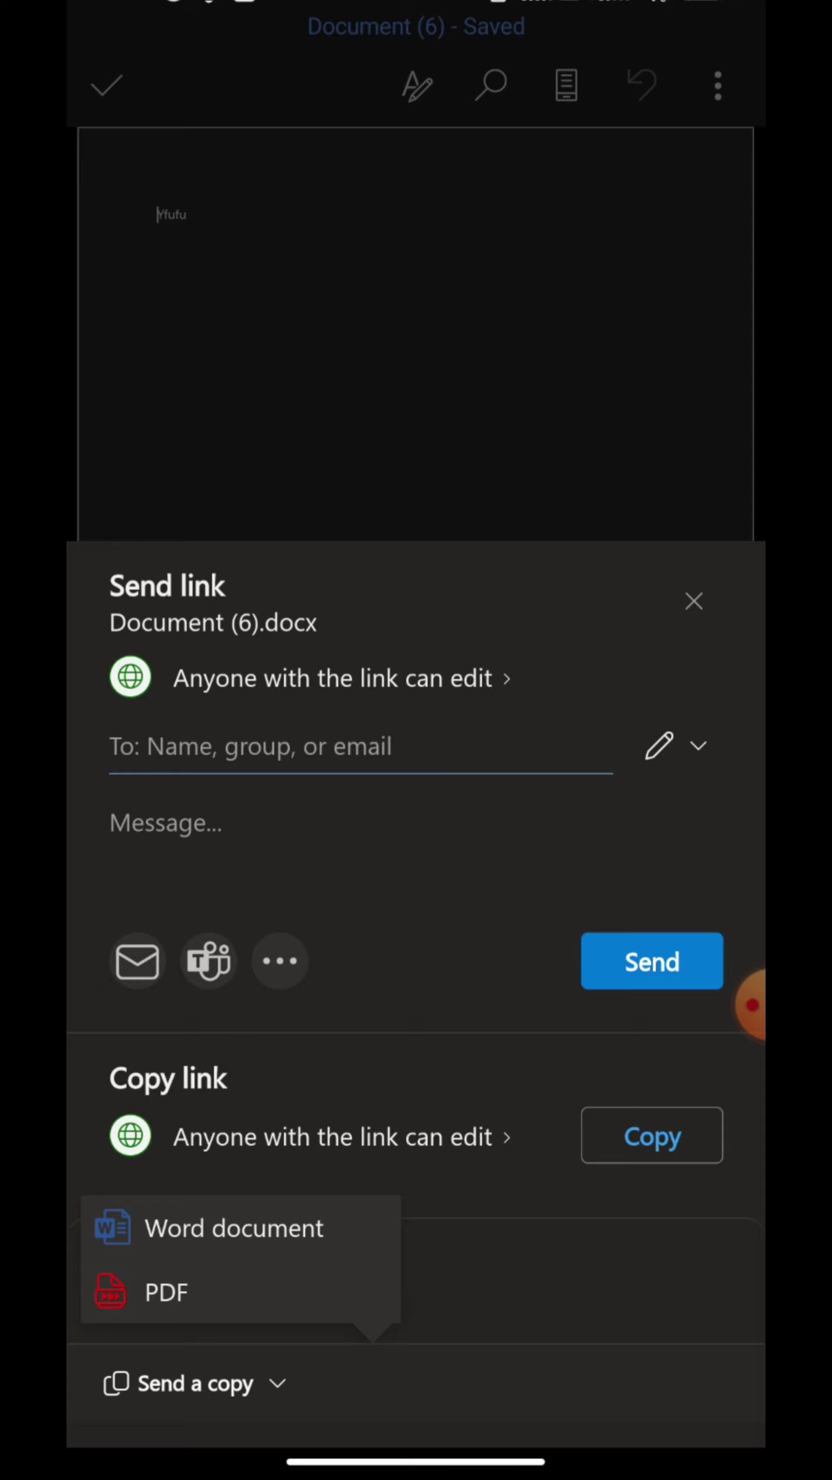
left_click(234, 1229)
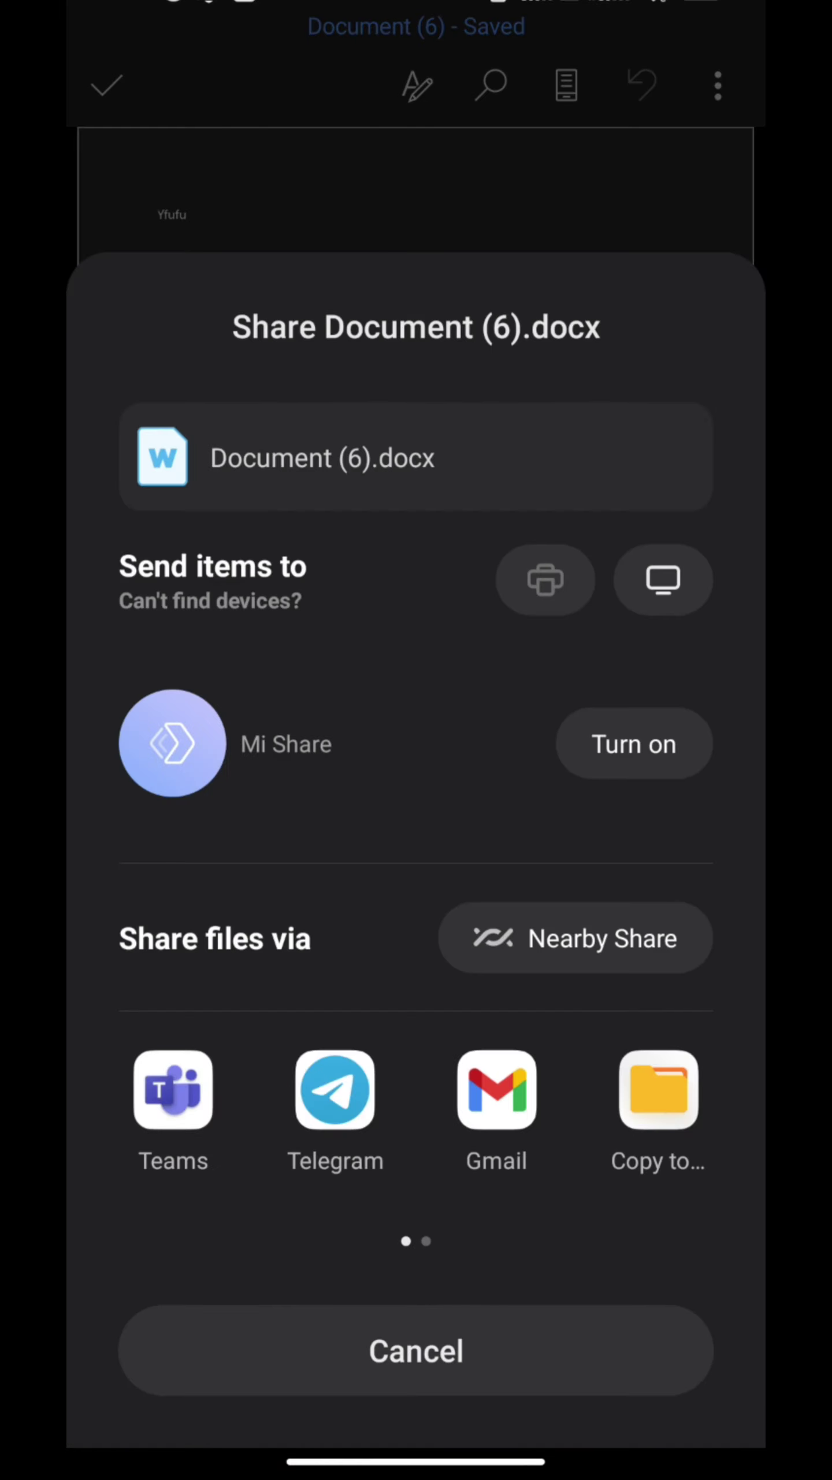
scroll(417, 1110, "right", 2)
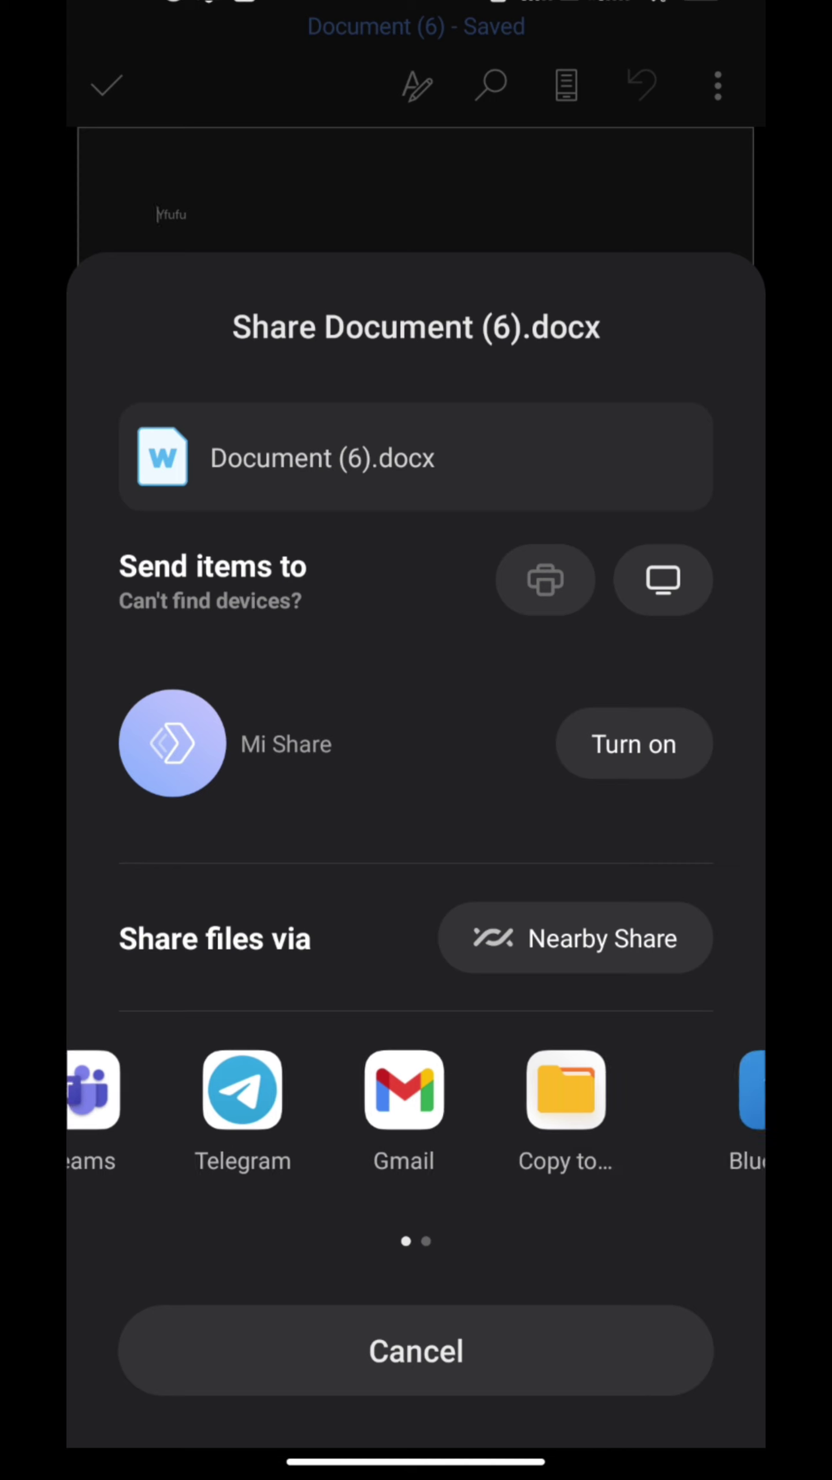
scroll(417, 1093, "right", 1)
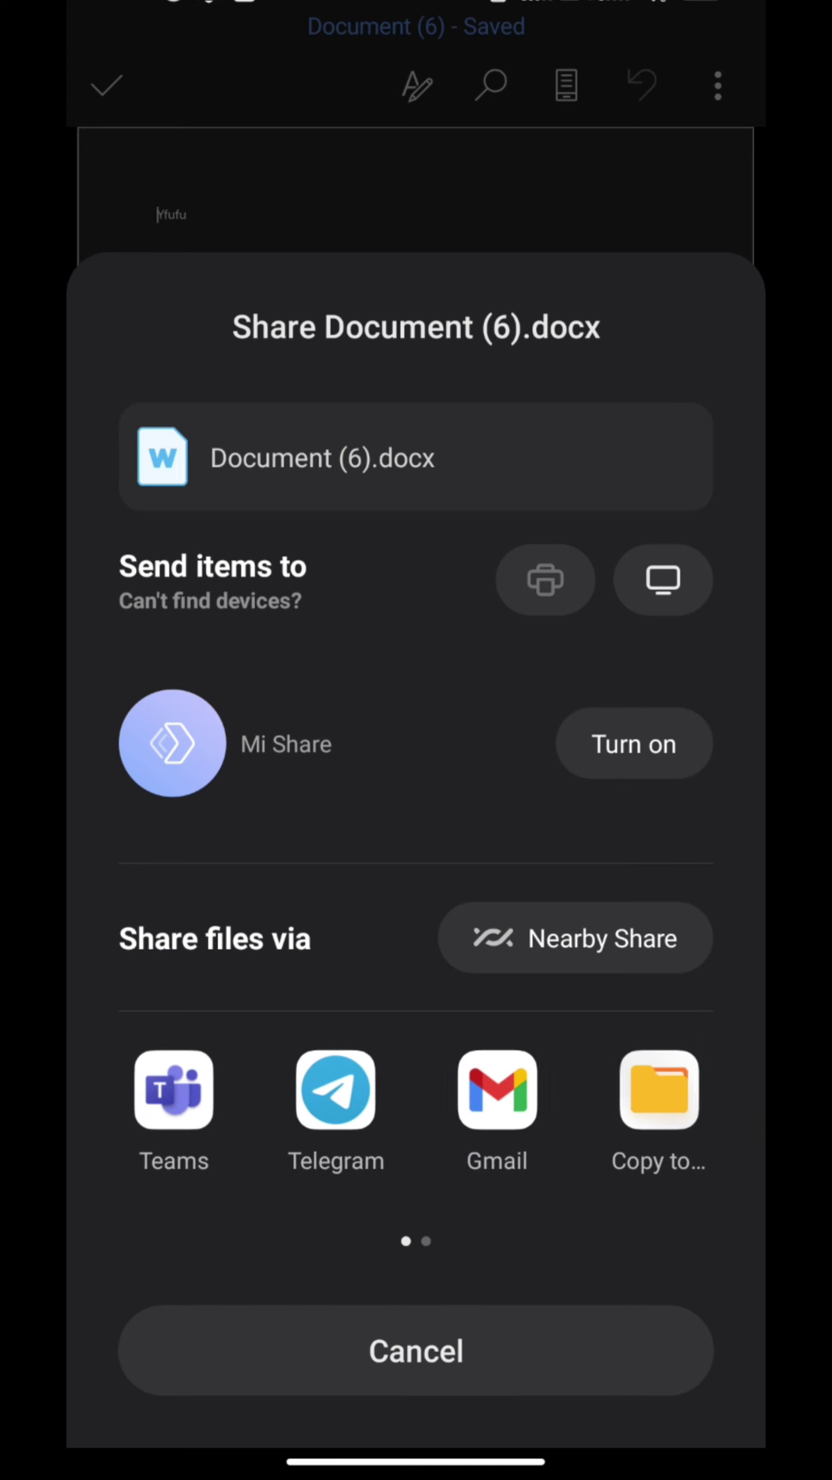
scroll(416, 1093, "right", 1)
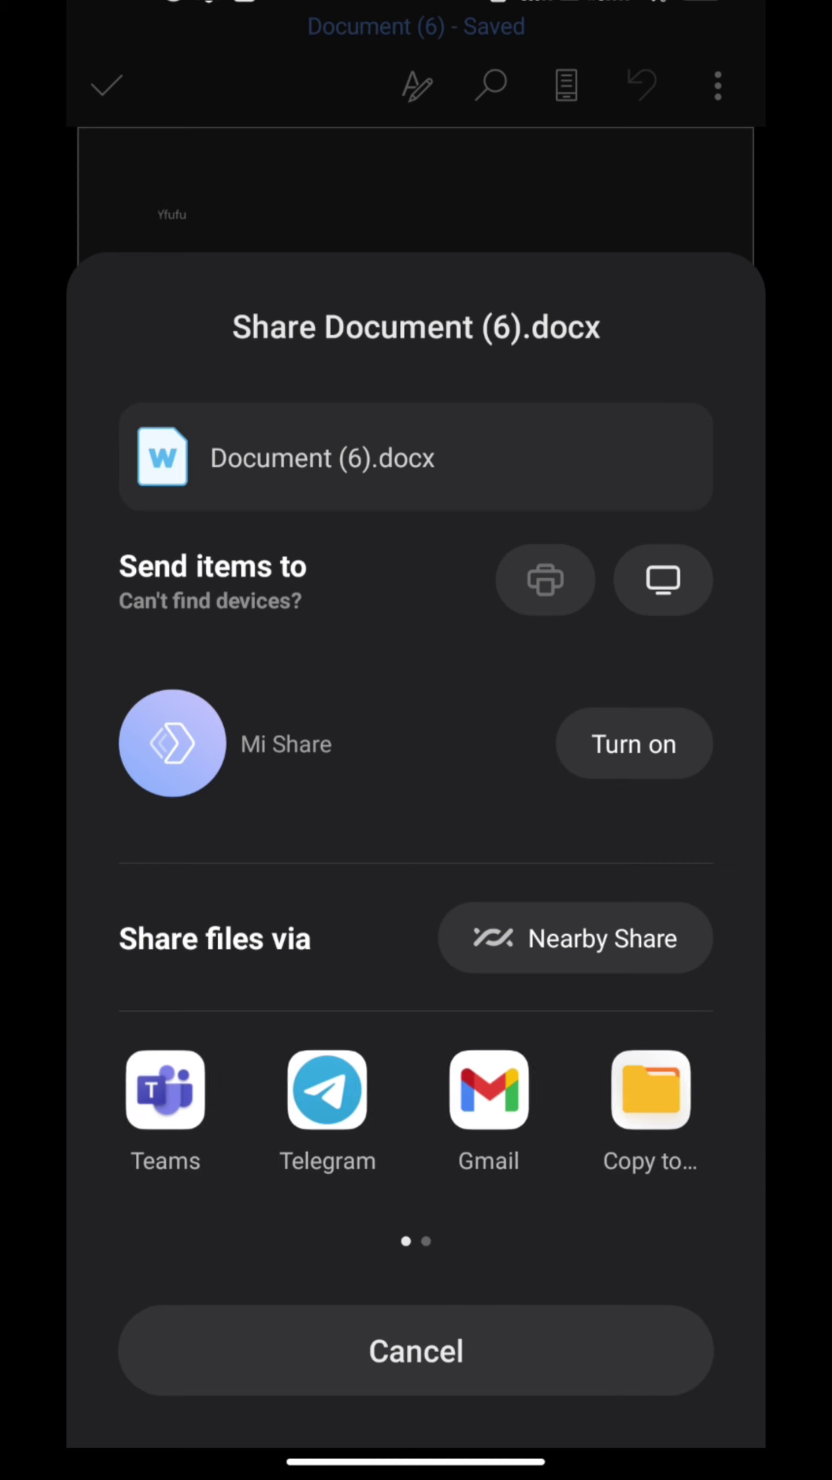
mouse_move(647, 1093)
left_mouse_down()
mouse_move(174, 1092)
mouse_move(648, 1093)
left_mouse_up()
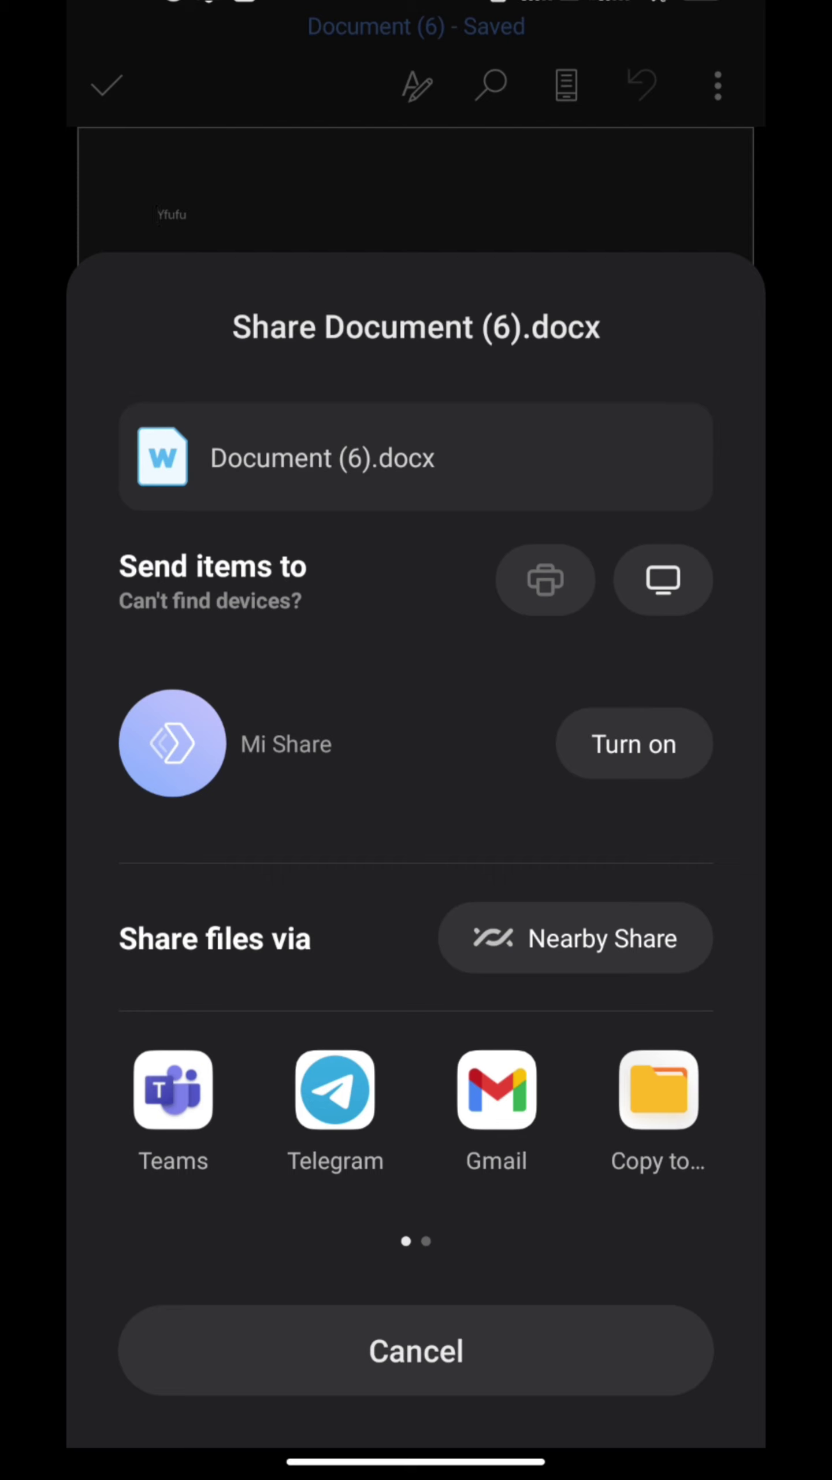
Step: Close the system share sheet and reopen Send link from the ⋮ menu's Share option
left_click(417, 1350)
left_click(718, 86)
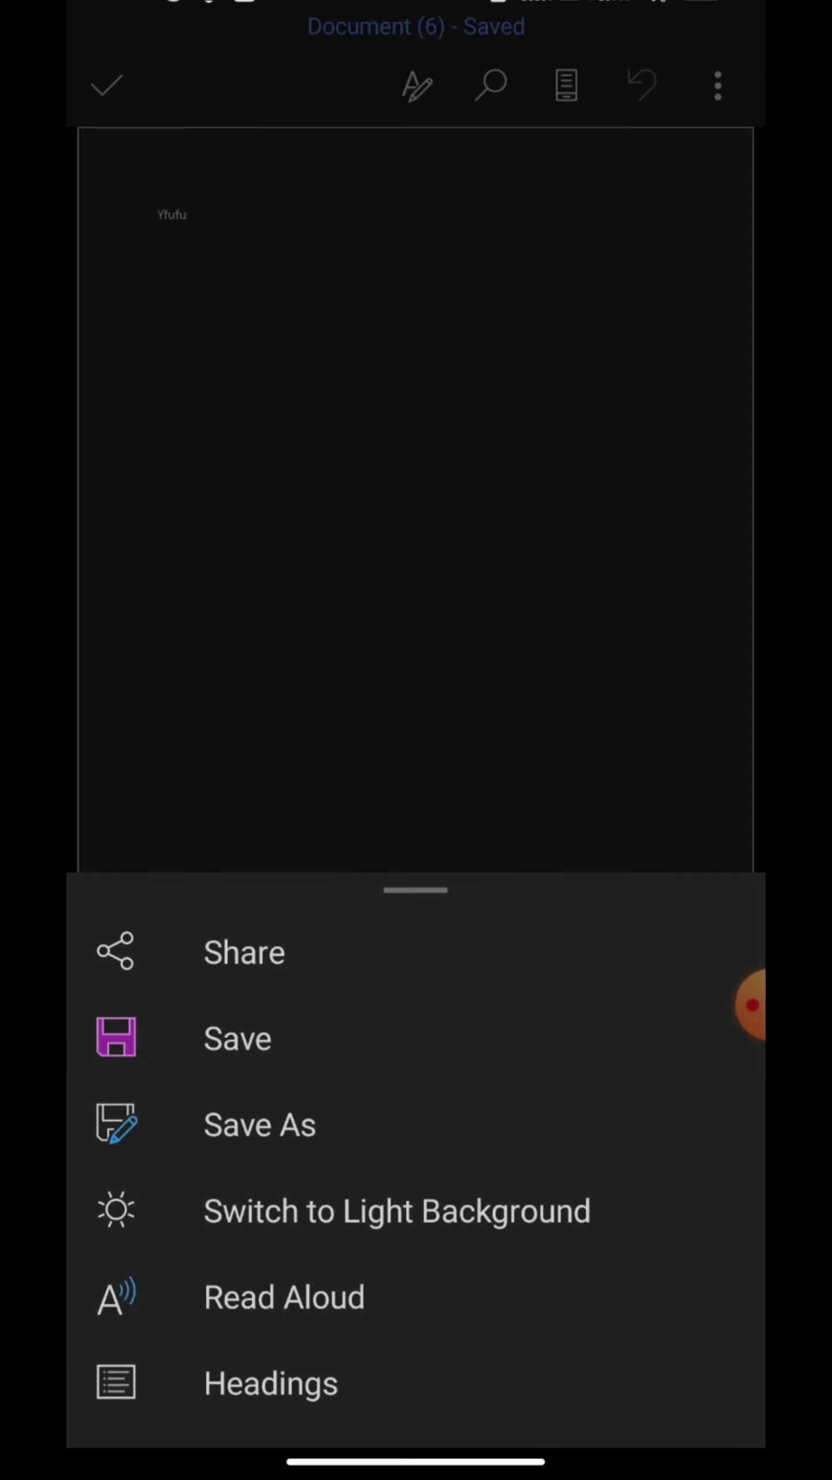
left_click(244, 962)
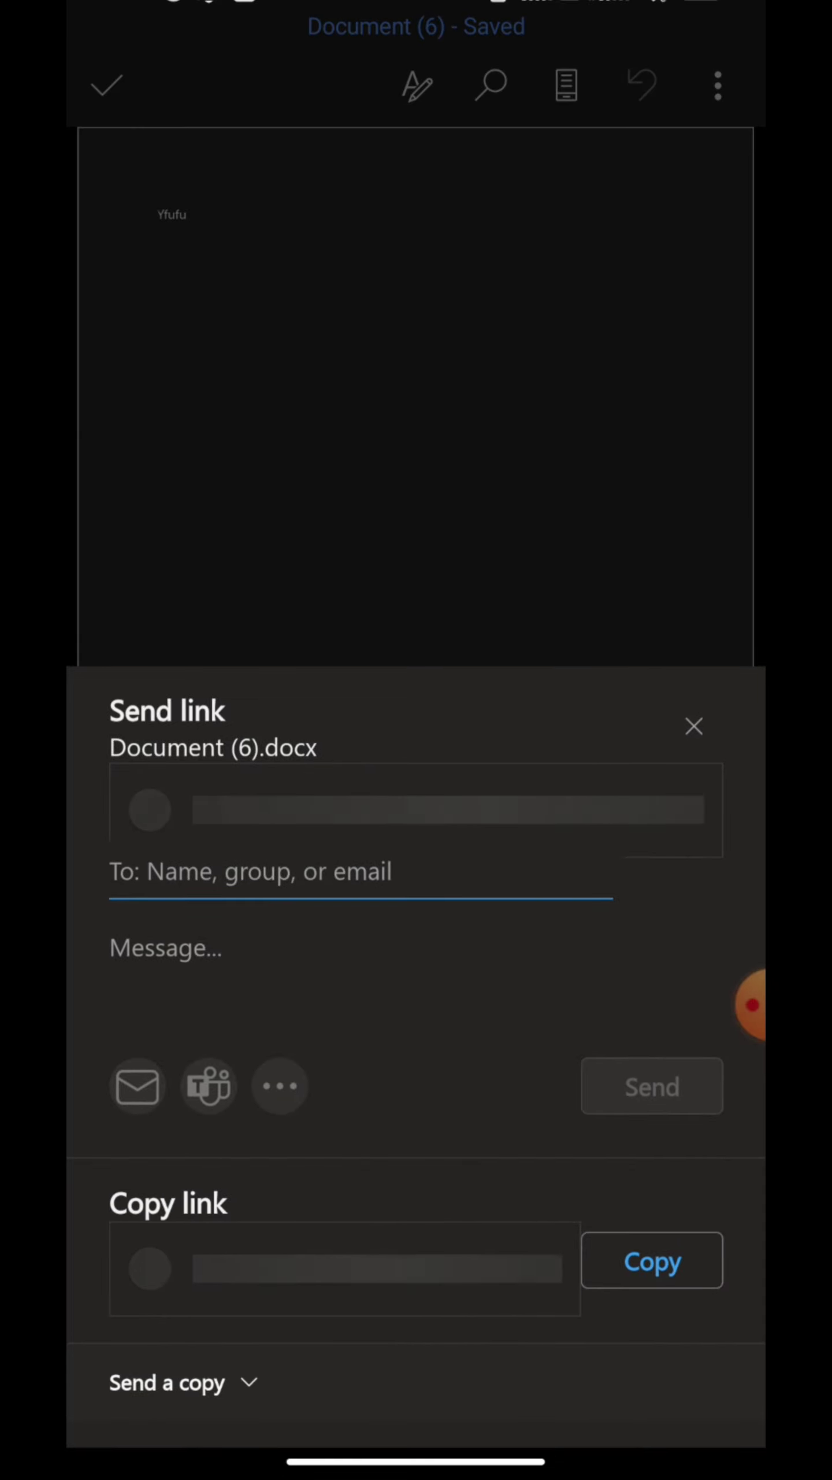
Step: Work within the reopened Send link panel for Document (6).docx
left_click(749, 1005)
left_click(625, 1061)
left_click_drag(474, 971, 641, 1238)
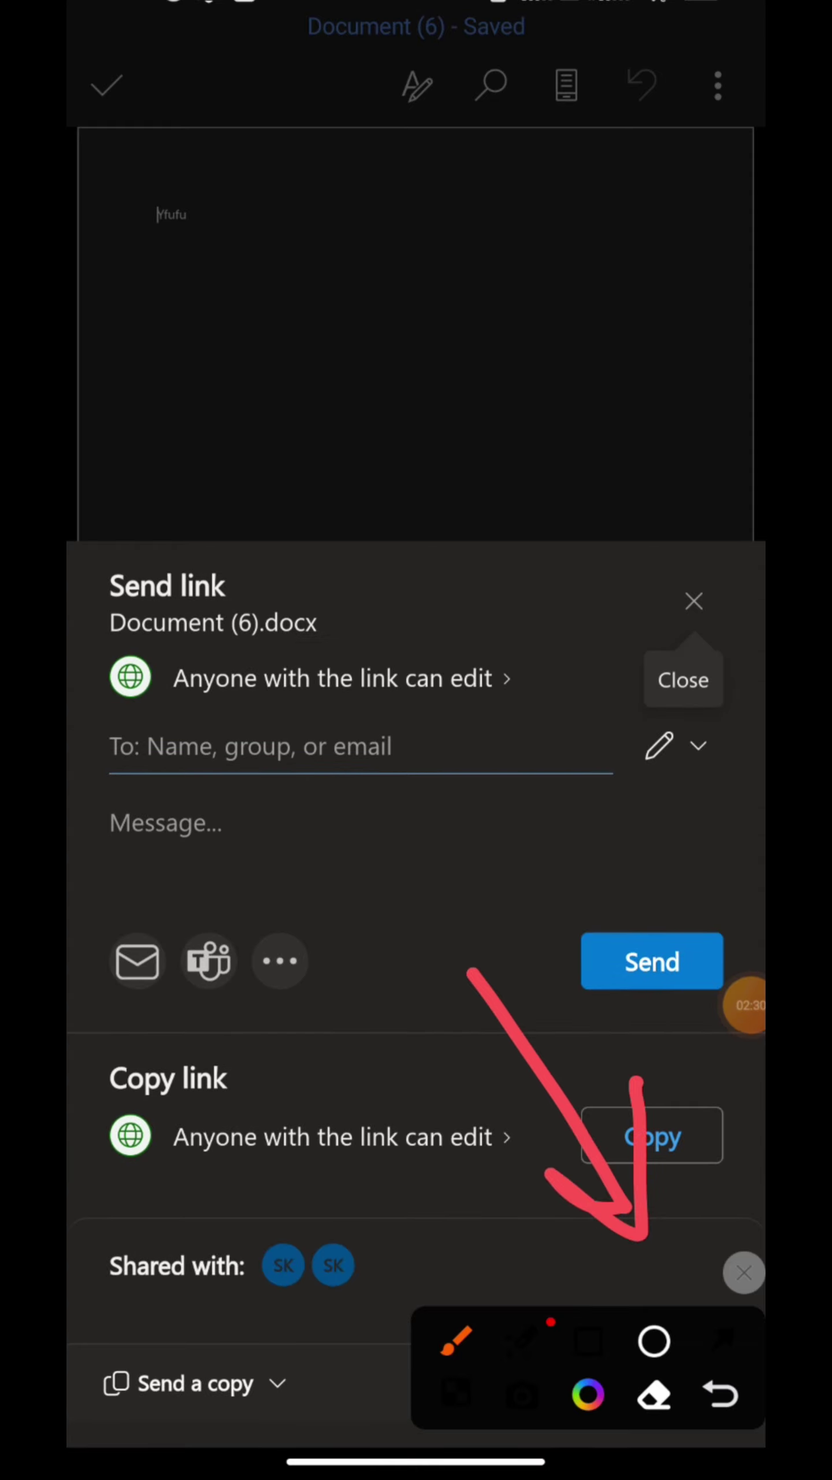
left_click(744, 1272)
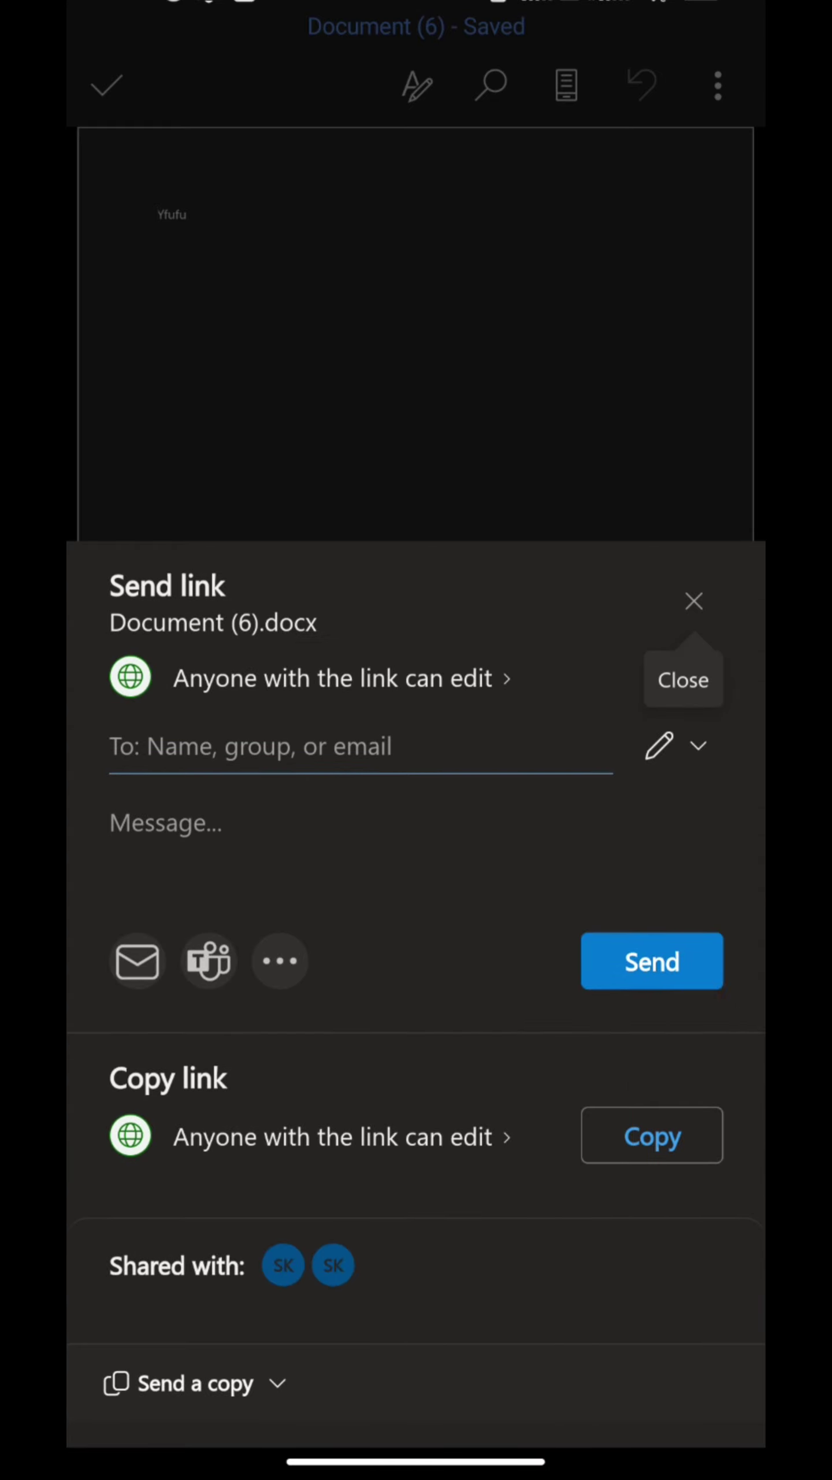
left_click(749, 1005)
left_click(458, 1341)
left_click_drag(330, 1260, 561, 1156)
mouse_move(457, 1150)
left_mouse_down()
mouse_move(567, 1150)
mouse_move(503, 1232)
left_mouse_up()
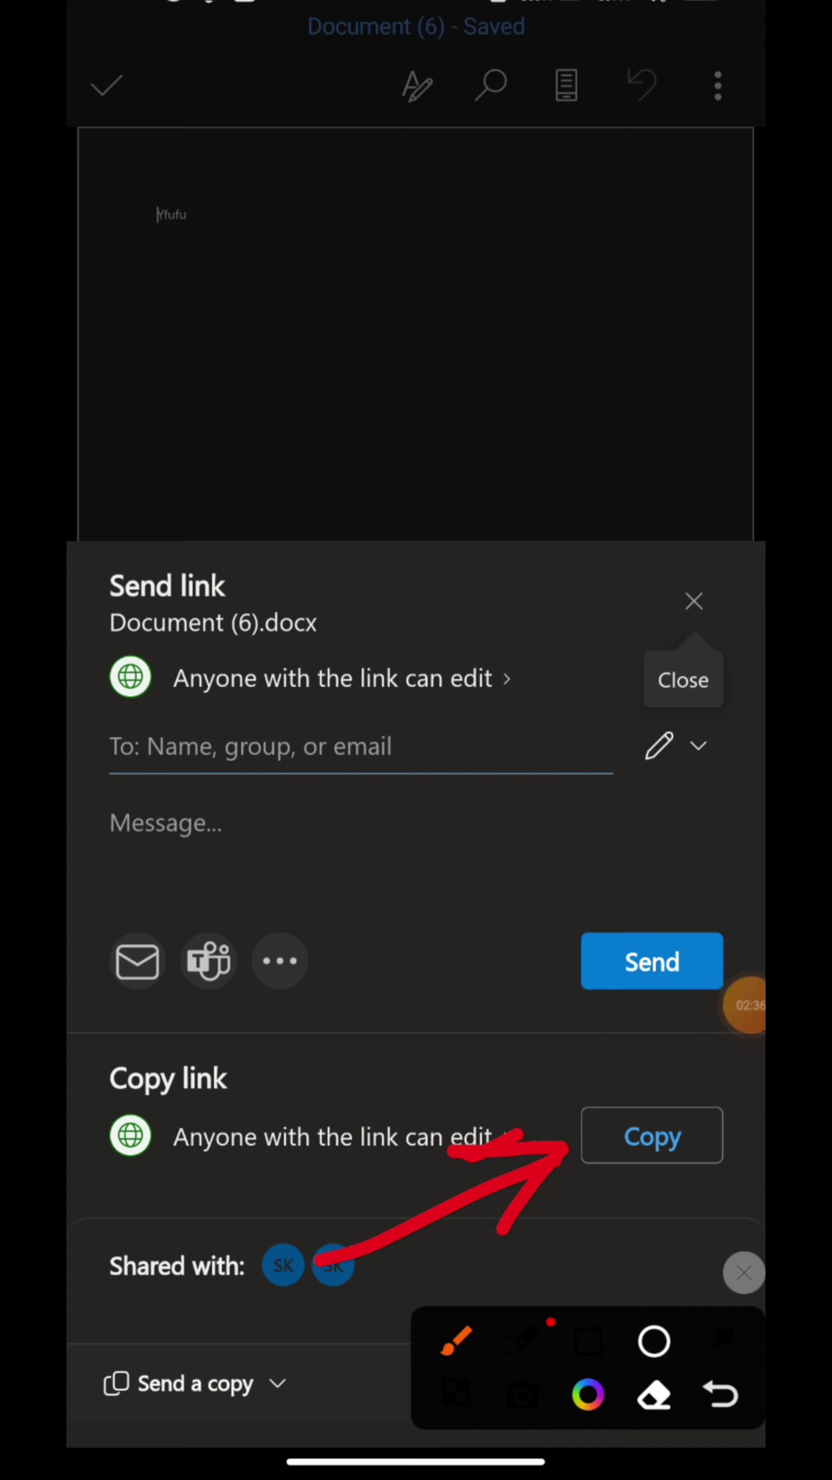
left_click_drag(266, 1075, 556, 948)
left_click_drag(404, 931, 555, 943)
left_click_drag(556, 943, 451, 1041)
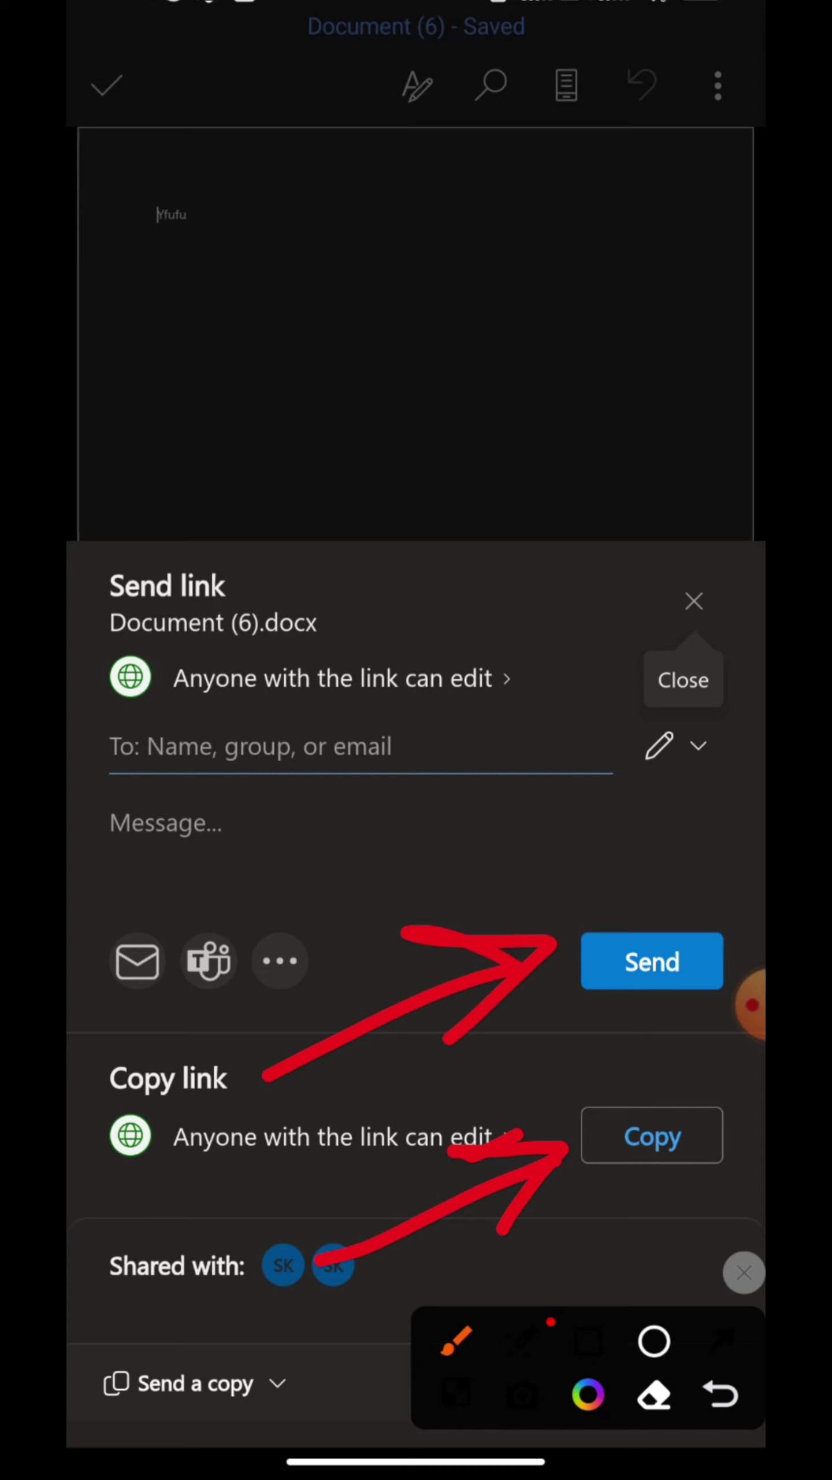
left_click(744, 1272)
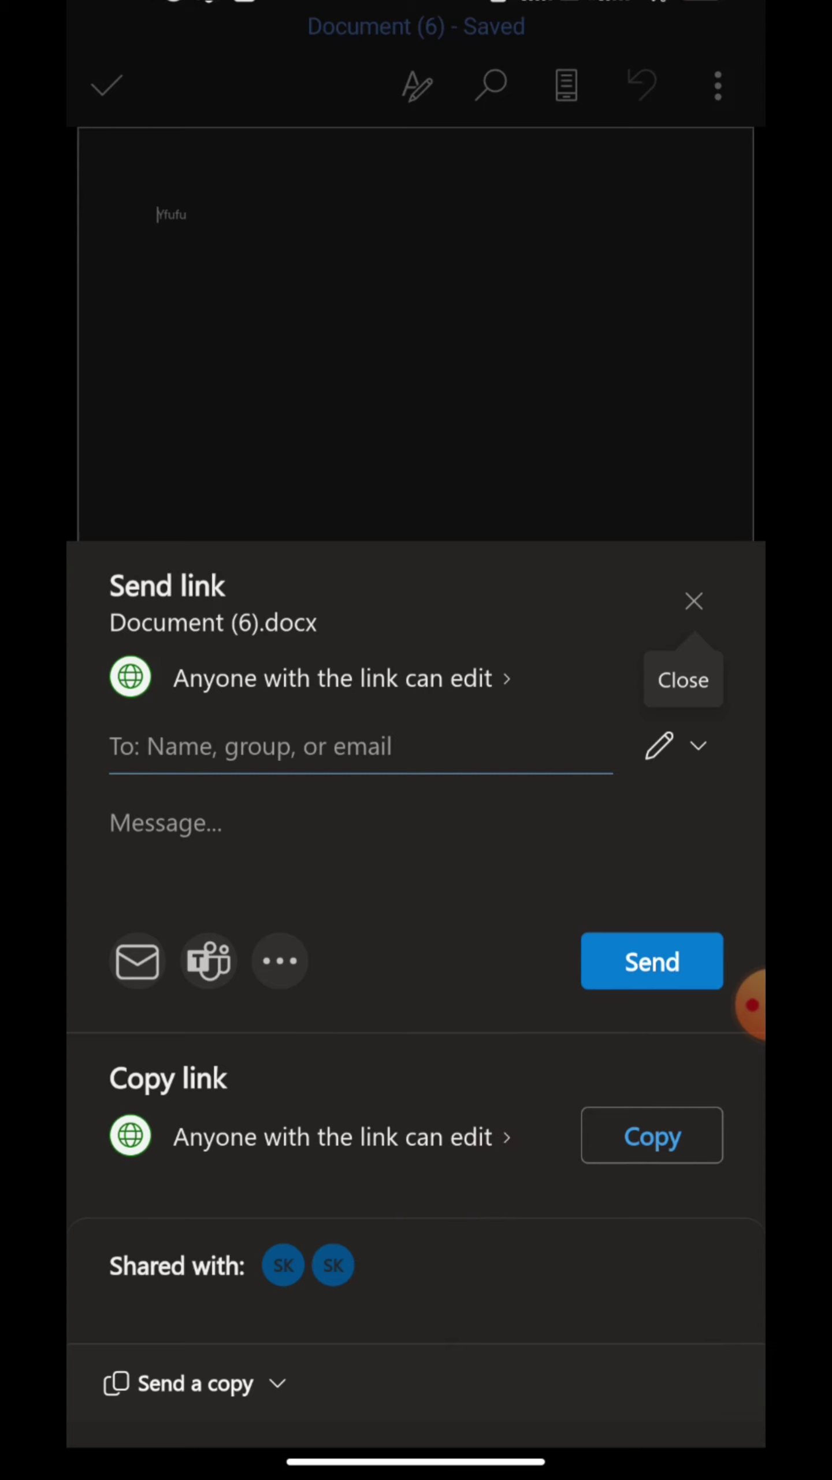
left_click(723, 1005)
left_click(621, 1060)
left_click_drag(486, 1121, 232, 1364)
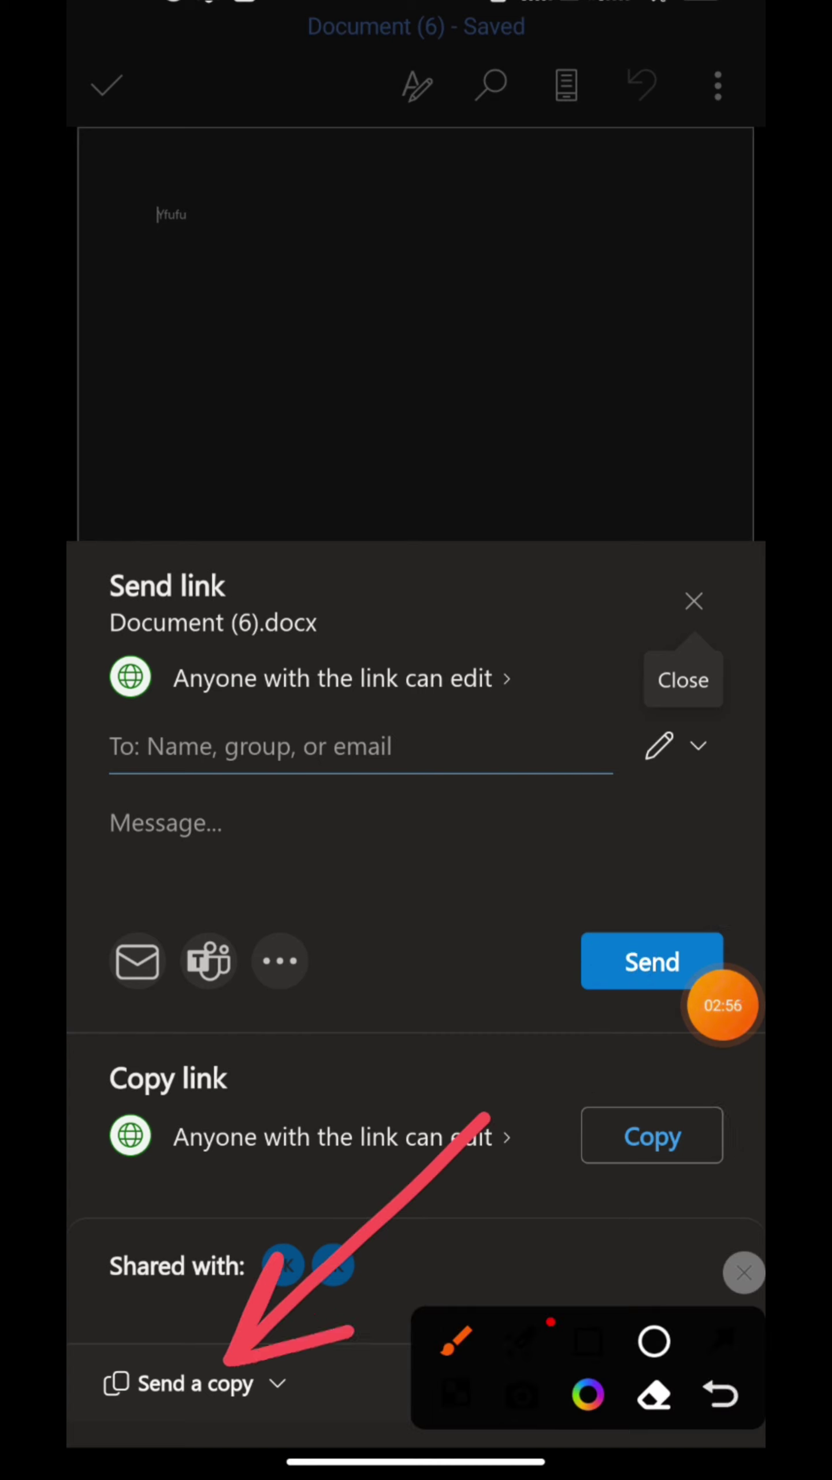